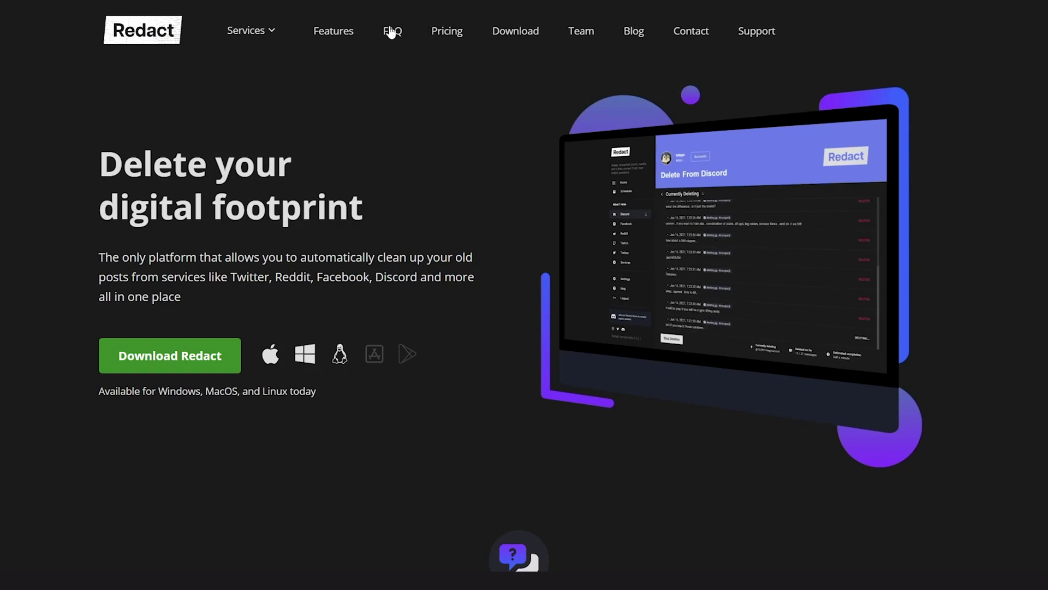
Step: Open the Redact download page from the website's top navigation
left_click(515, 31)
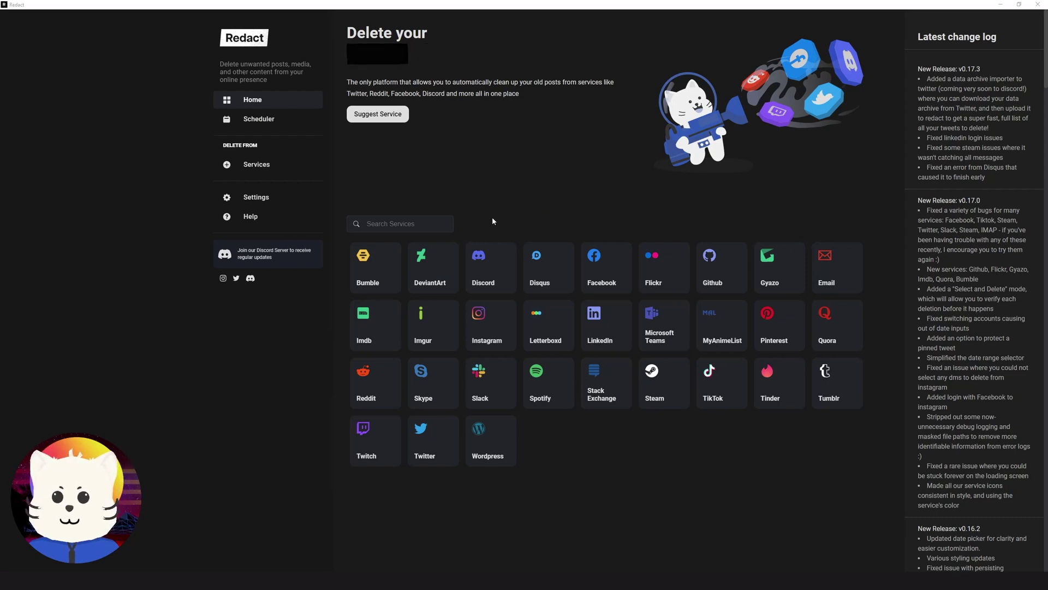
Step: Search services for 'tw', pick Twitter, and log in to the Twitter account
left_click(420, 224)
type("tw")
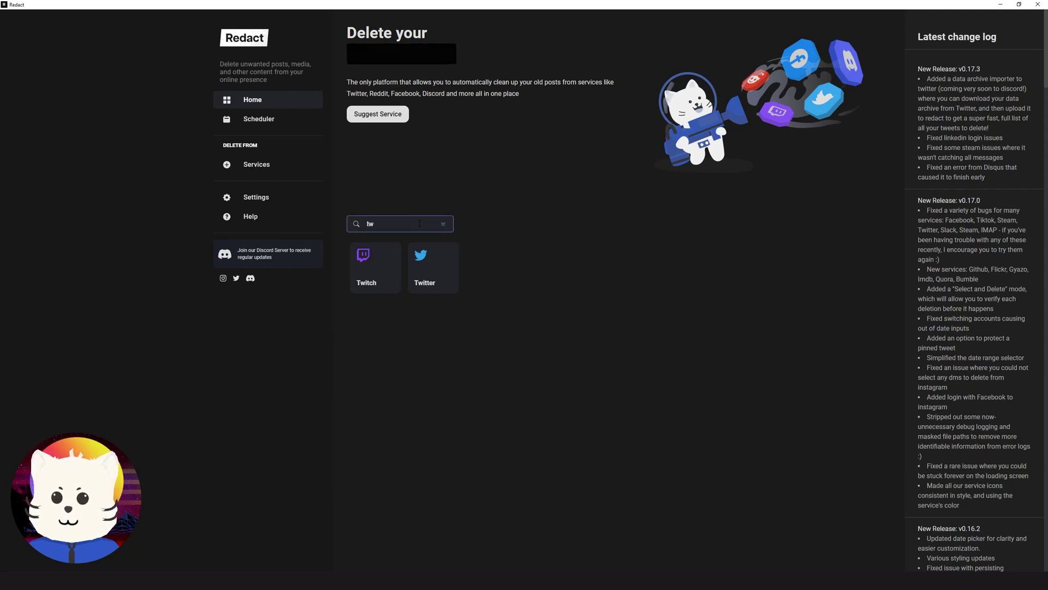
left_click(431, 270)
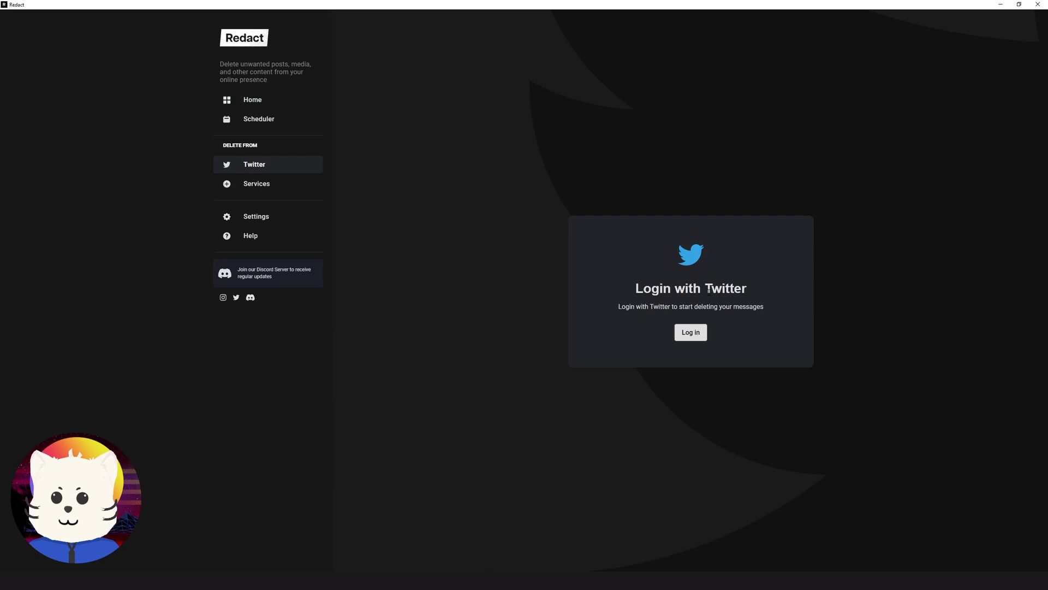
left_click_drag(682, 288, 762, 322)
left_click(762, 322)
left_click(688, 334)
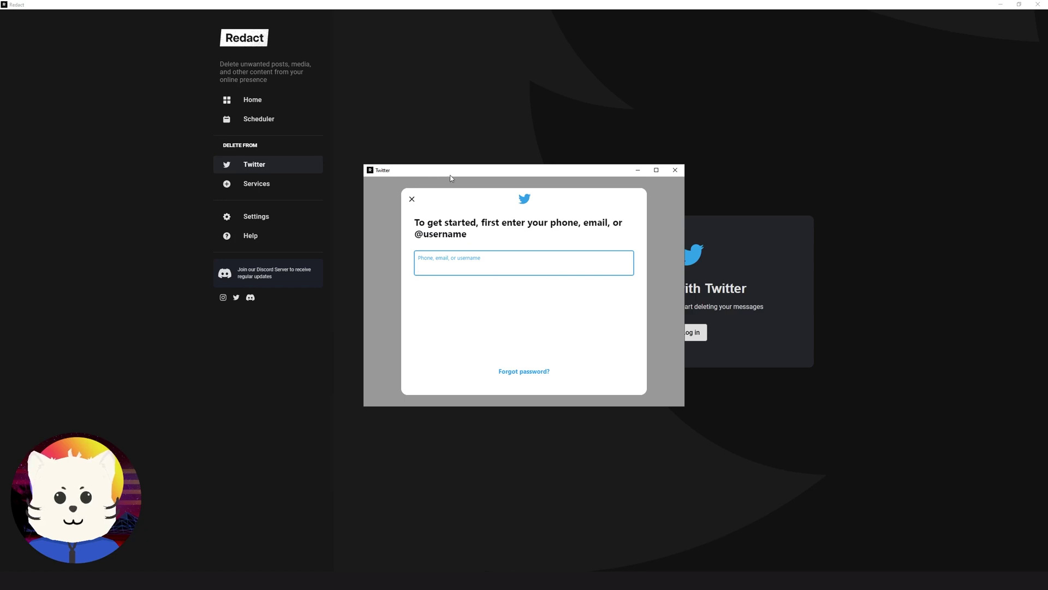
key("alt+F4")
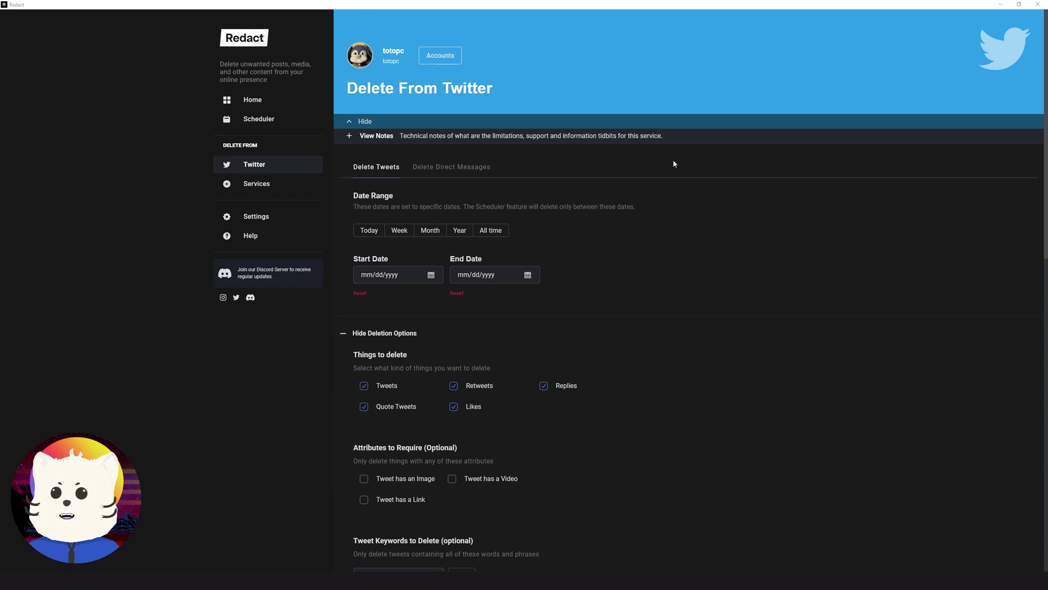
Step: Page the End Date calendar back to December 2020 and pick a late-December day
scroll(680, 168, "down", 1)
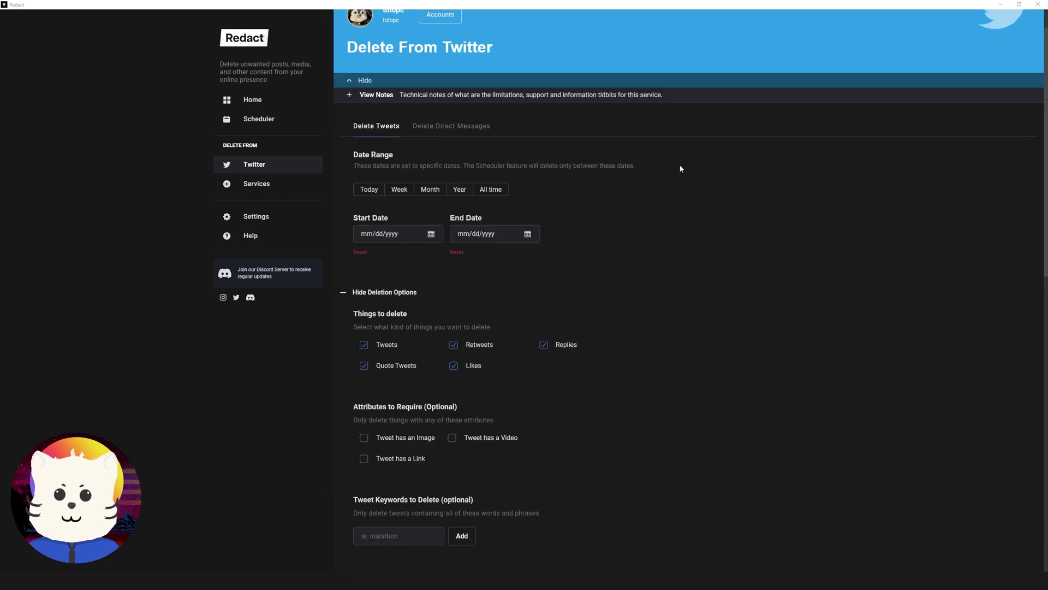
scroll(680, 168, "up", 1)
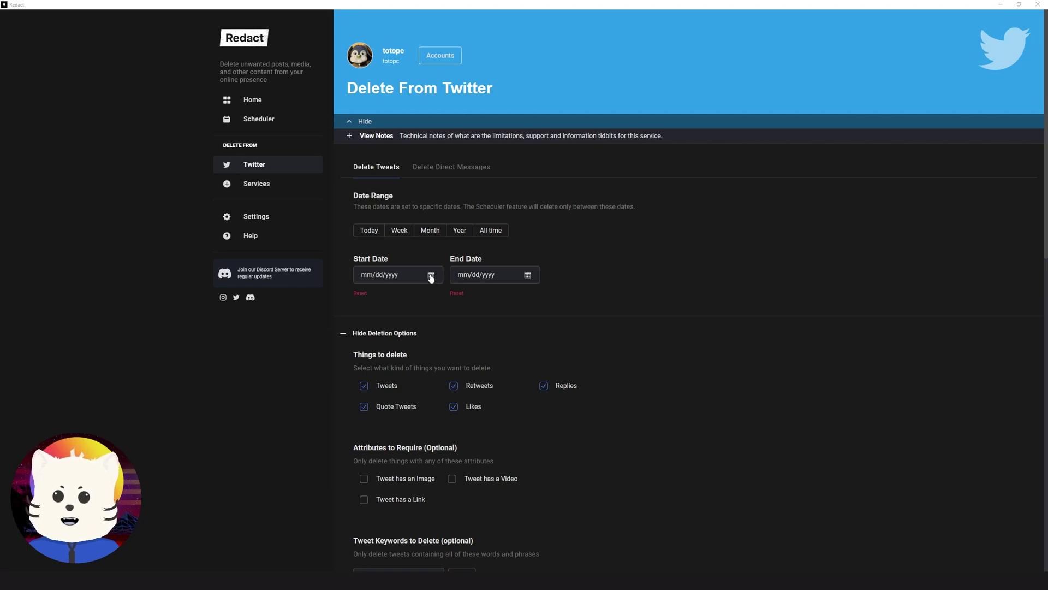
left_click(528, 276)
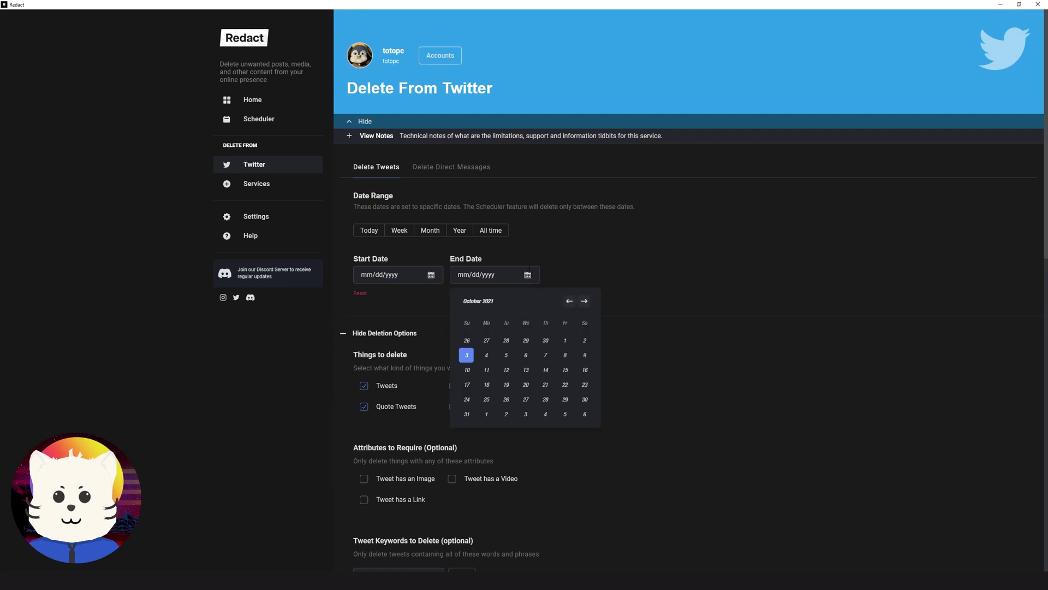
left_click(569, 301)
left_click(569, 302)
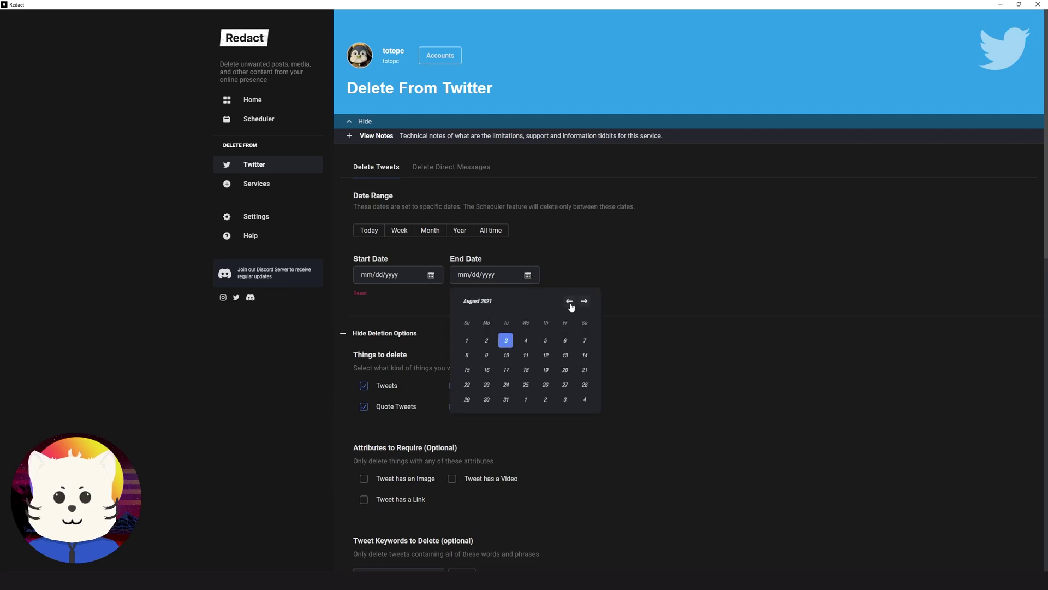
left_click(569, 301)
left_click(570, 301)
left_click(570, 301)
left_click(569, 301)
left_click(569, 301)
left_click(570, 302)
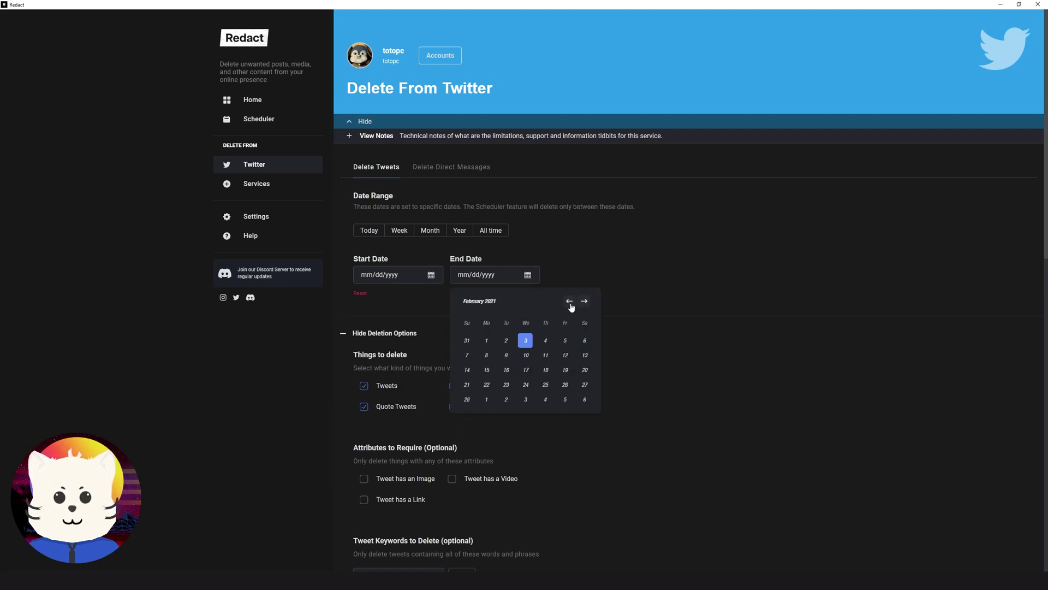
left_click(570, 301)
left_click(569, 302)
left_click(569, 302)
left_click(570, 306)
left_click(586, 307)
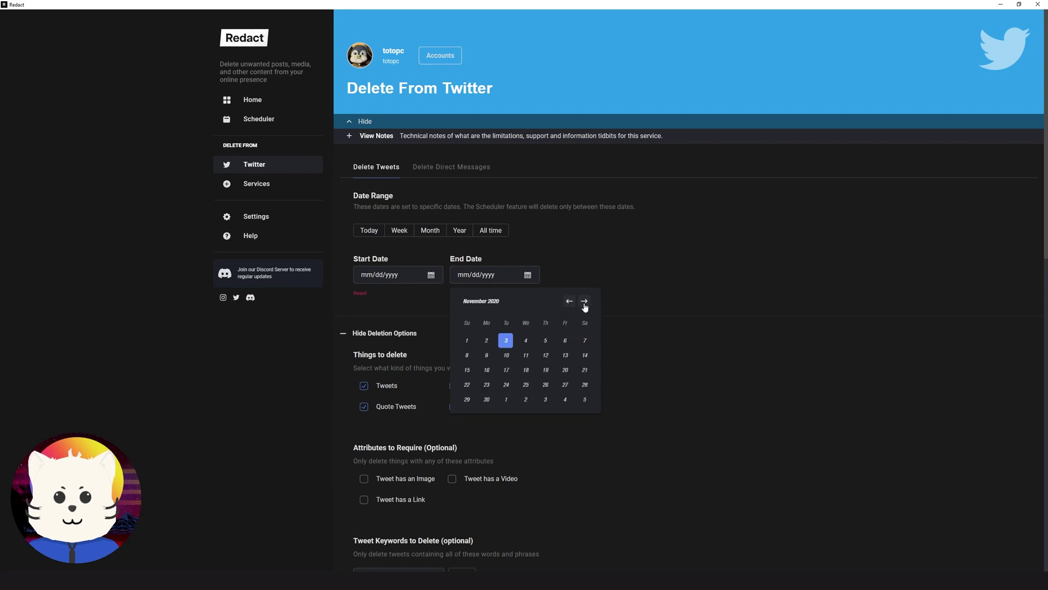
left_click(586, 304)
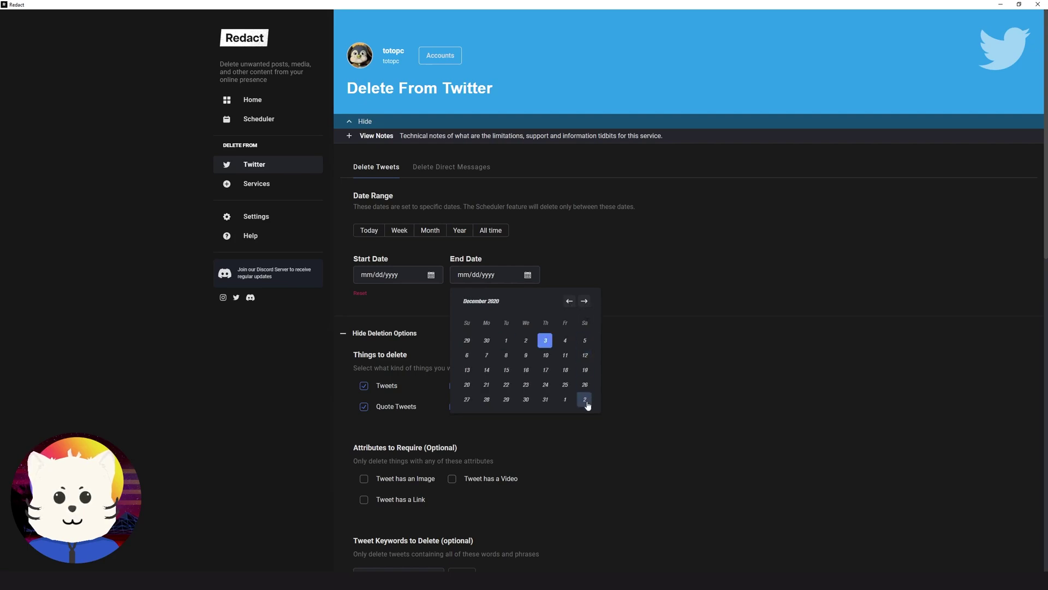
left_click(585, 399)
Step: Correct the End Date to December 31, 2020
left_click(527, 275)
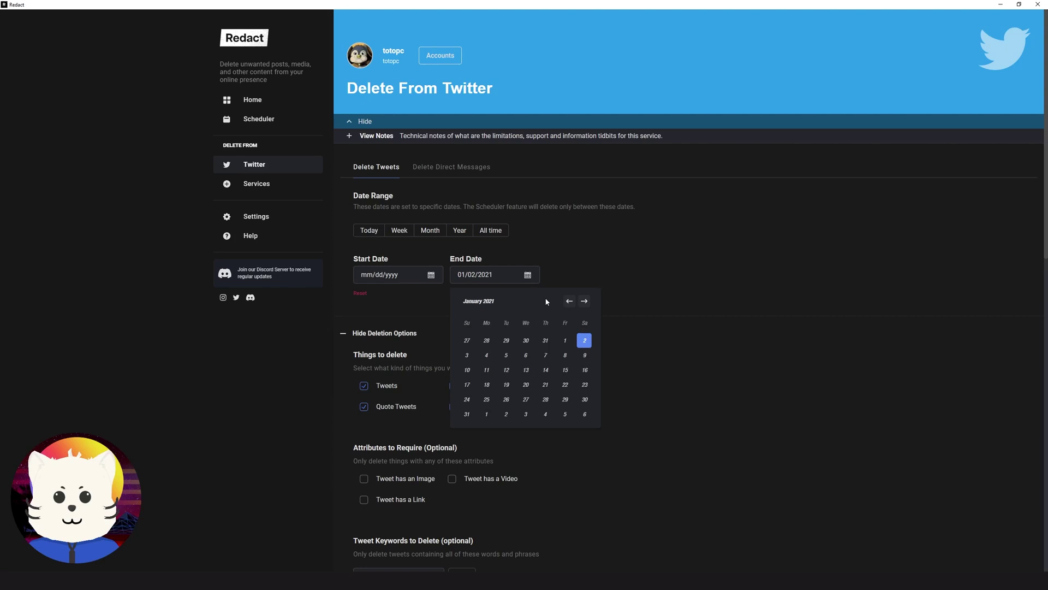
left_click(567, 304)
double_click(568, 303)
left_click(568, 303)
left_click(568, 303)
left_click(568, 304)
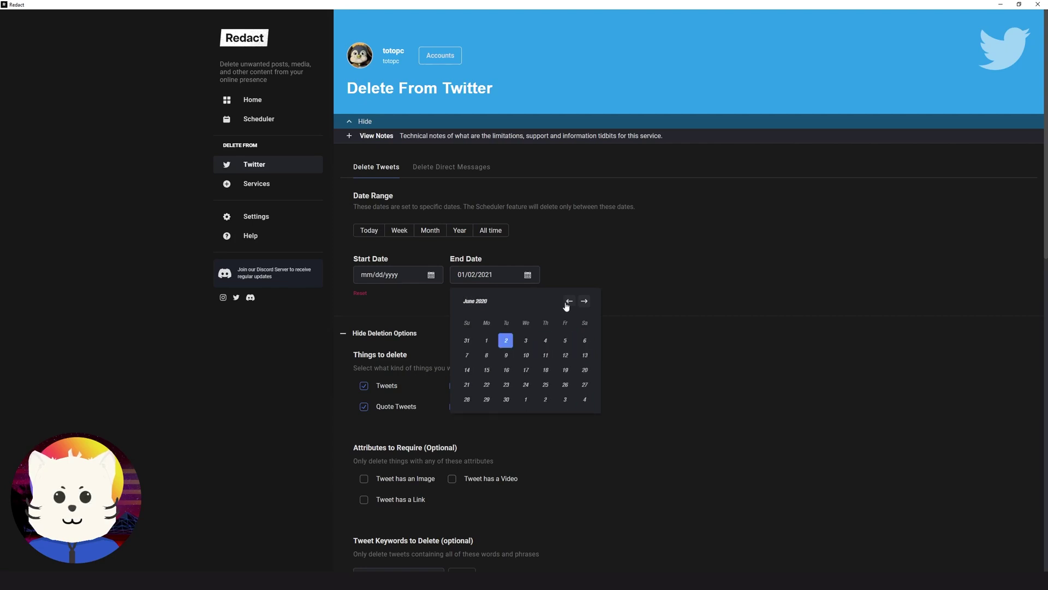
left_click(569, 304)
left_click(569, 303)
left_click(568, 303)
left_click(570, 303)
left_click(585, 303)
triple_click(586, 304)
triple_click(587, 304)
double_click(588, 305)
left_click(586, 304)
left_click(585, 303)
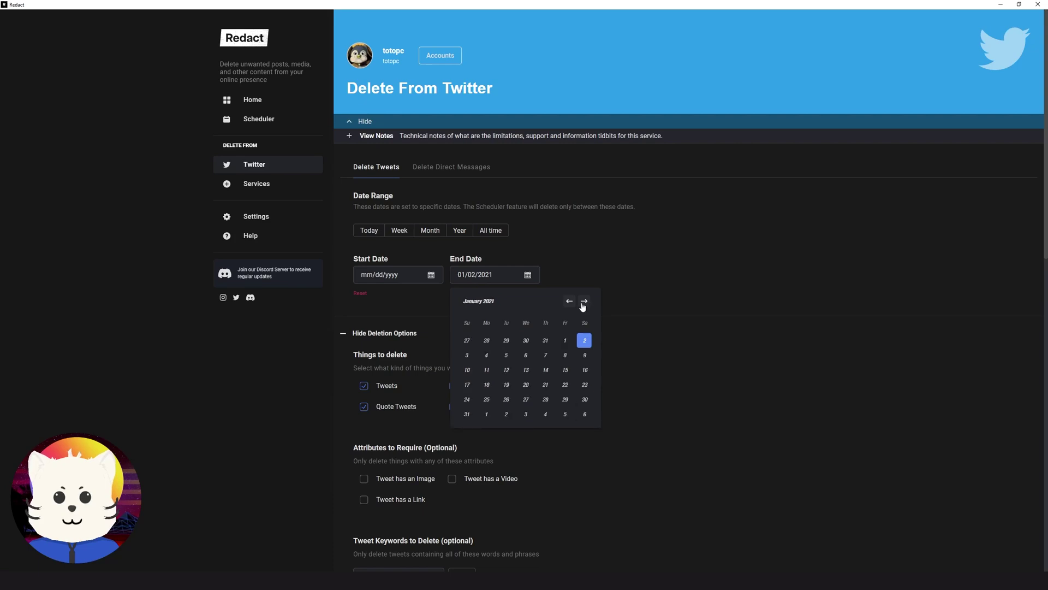
left_click(571, 304)
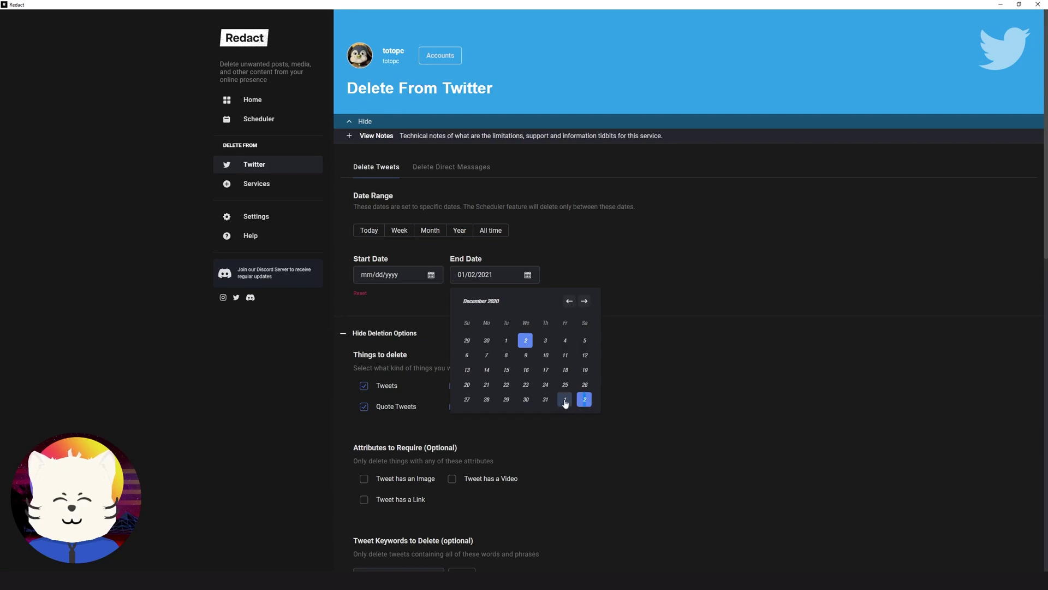
left_click(545, 399)
Step: Set the Start Date to January 1, 2020
left_click(412, 277)
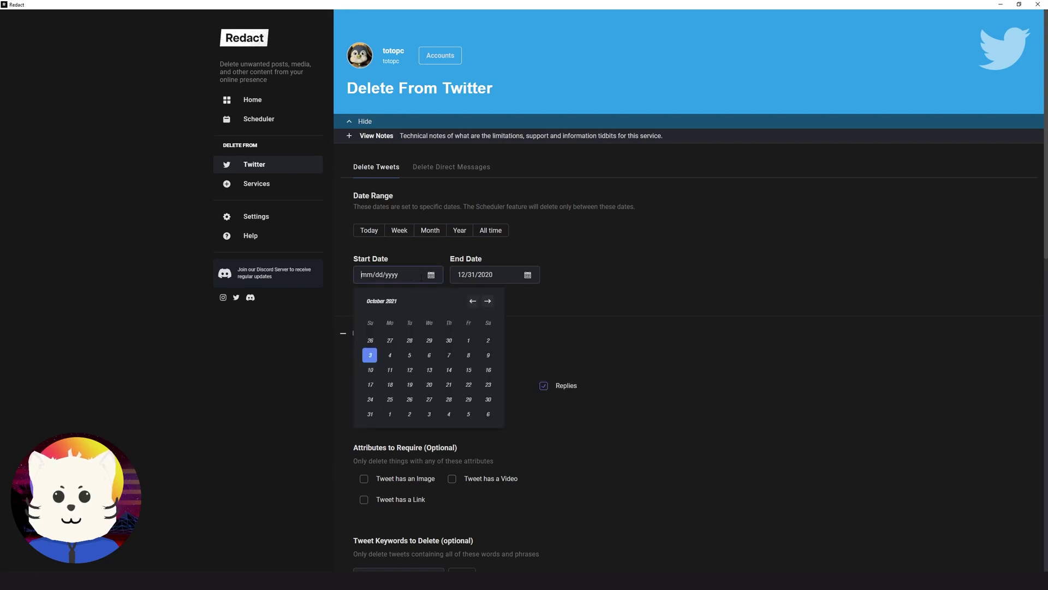
left_click(431, 276)
left_click(431, 275)
left_click(474, 301)
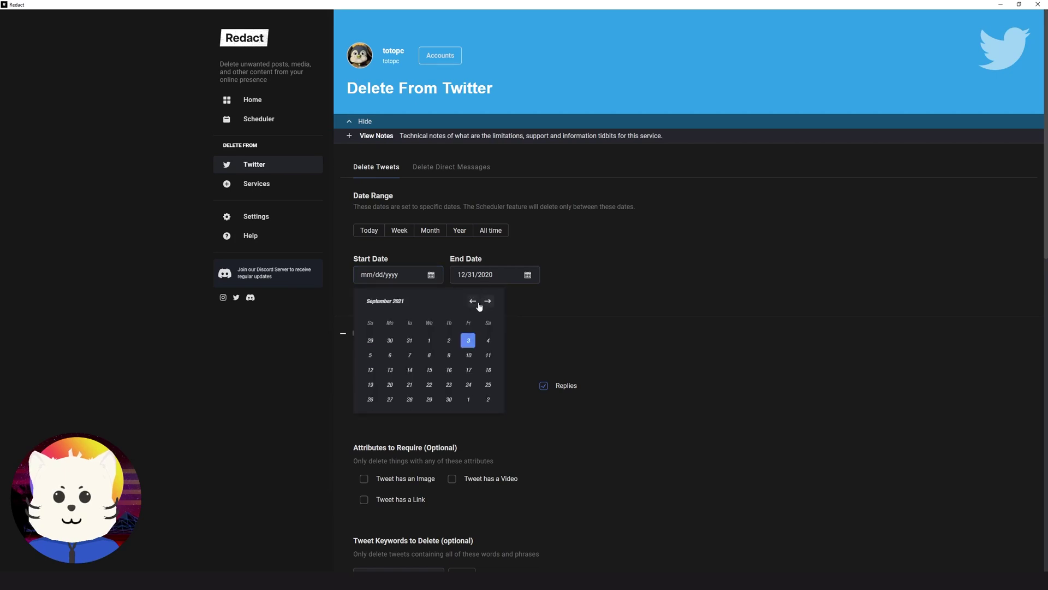
left_click(474, 301)
left_click(473, 301)
left_click(473, 301)
left_click(473, 301)
left_click(473, 301)
left_click(473, 301)
left_click(474, 301)
left_click(478, 304)
left_click(479, 303)
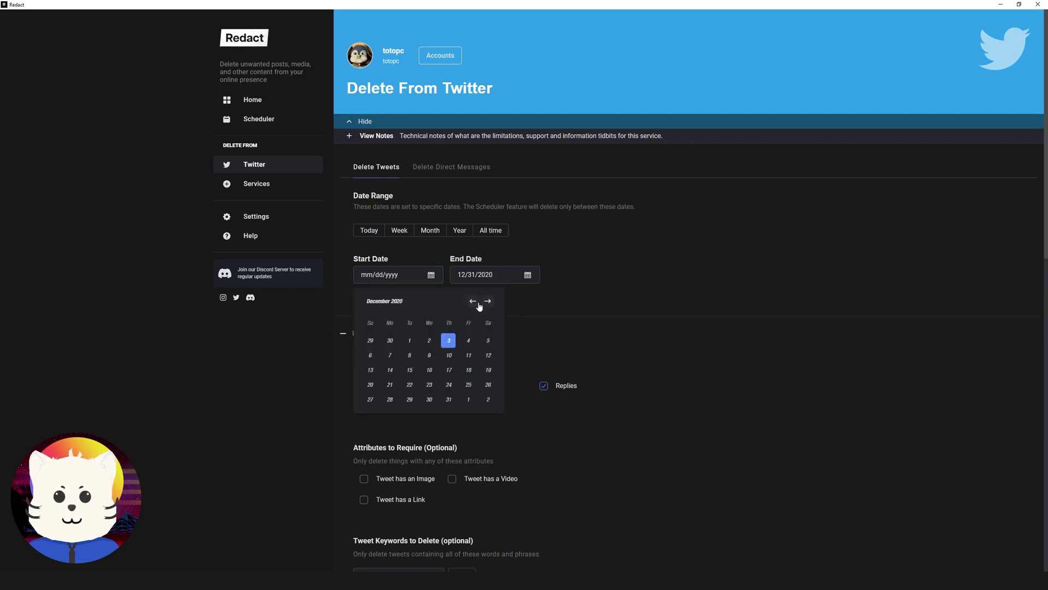
left_click(478, 304)
left_click(478, 304)
left_click(478, 304)
left_click(478, 303)
left_click(478, 303)
left_click(479, 303)
left_click(478, 303)
left_click(478, 304)
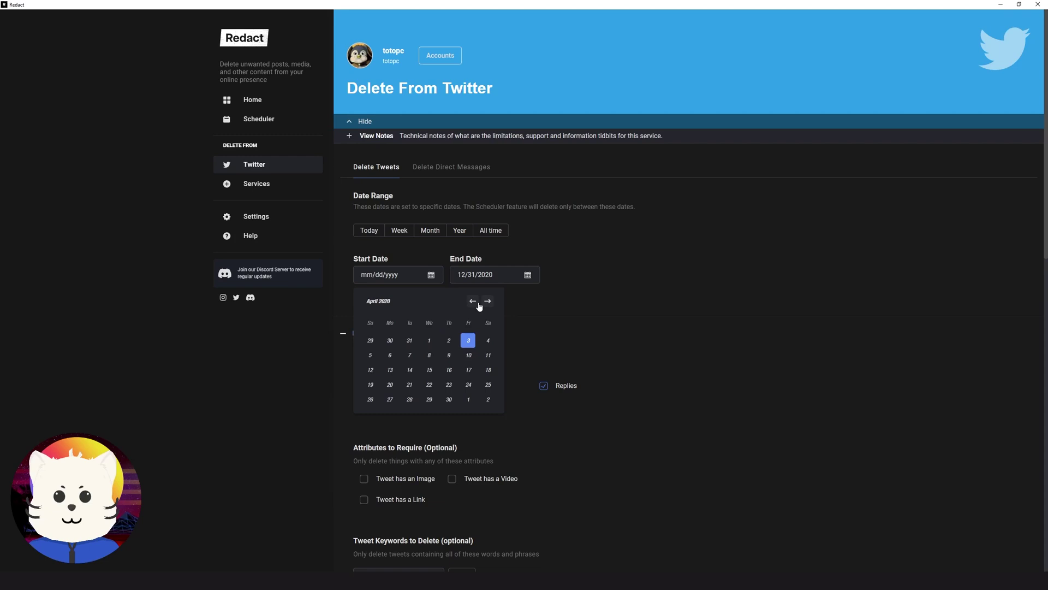
left_click(478, 303)
left_click(478, 304)
left_click(478, 304)
left_click(488, 302)
left_click(430, 342)
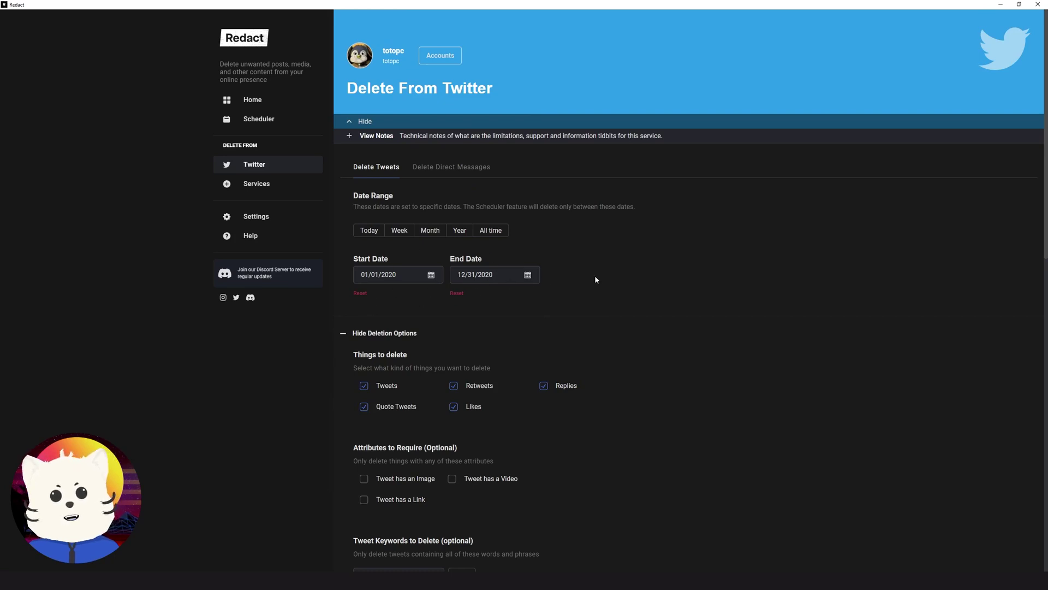
scroll(585, 276, "down", 3)
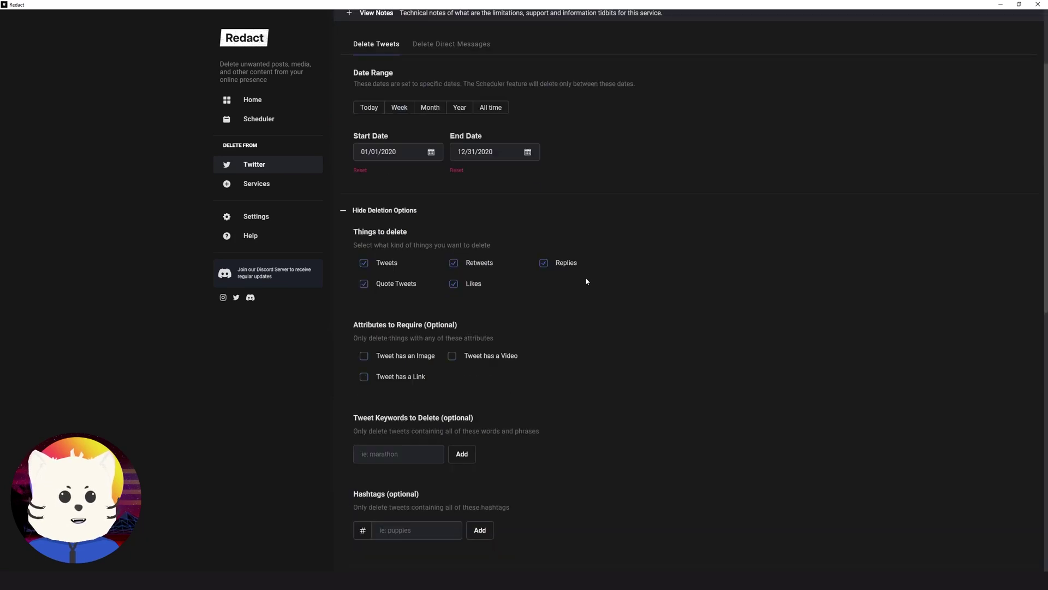
scroll(586, 277, "up", 3)
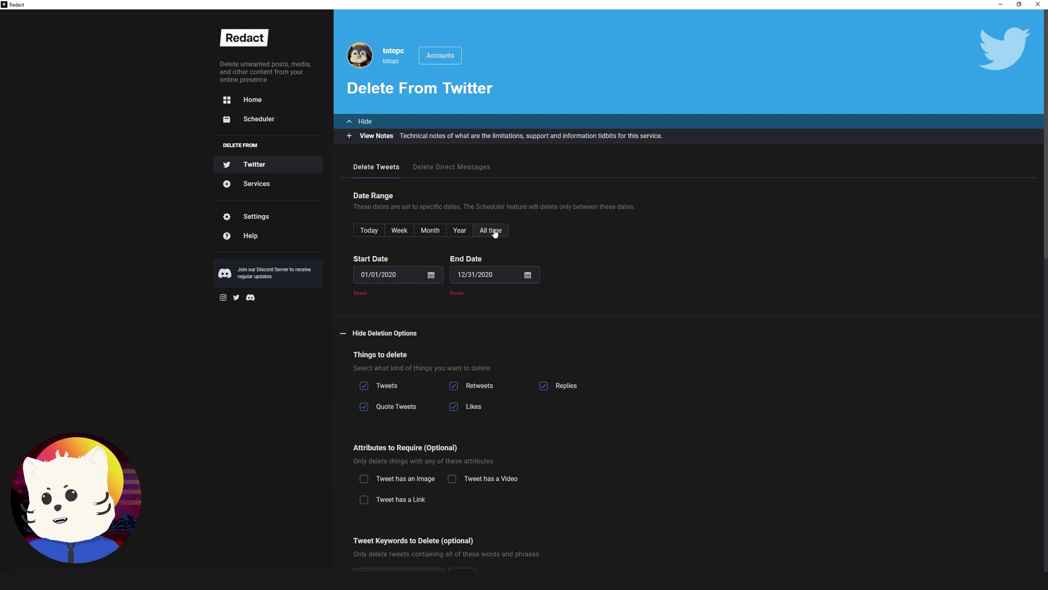
scroll(568, 263, "down", 3)
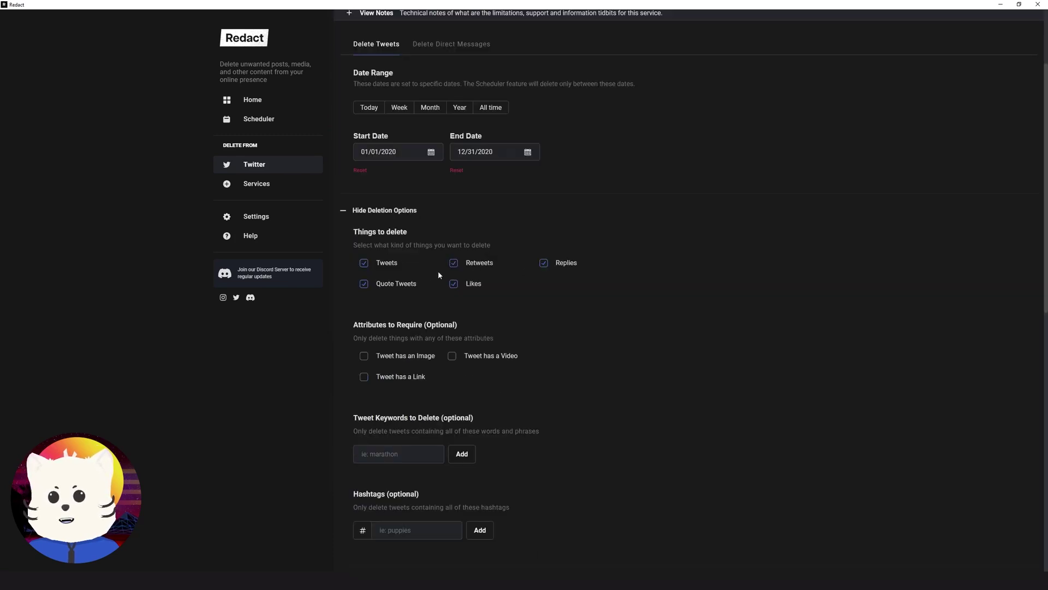
scroll(371, 225, "down", 1)
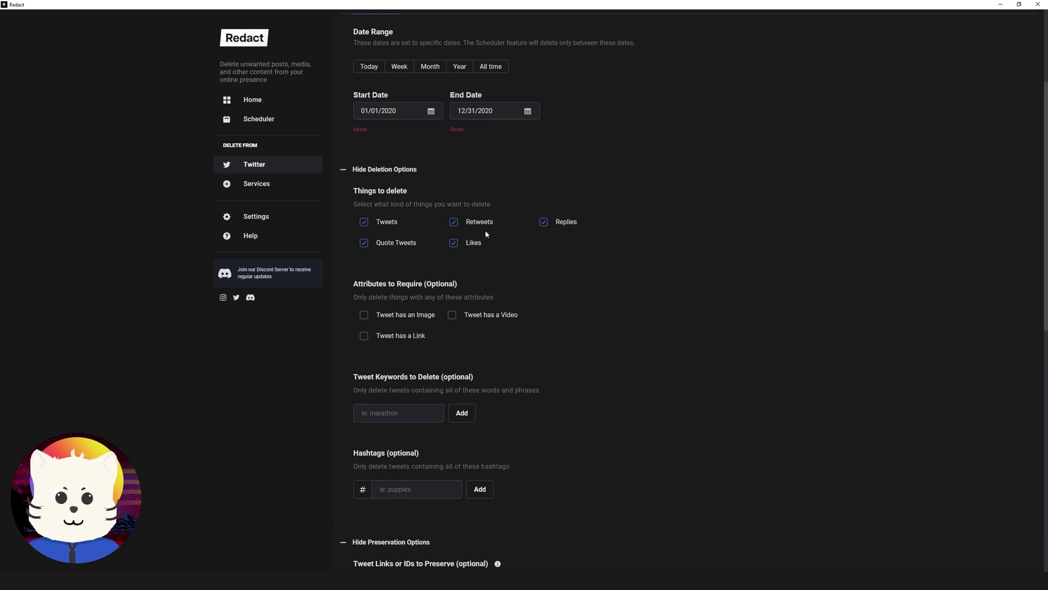
scroll(532, 238, "down", 2)
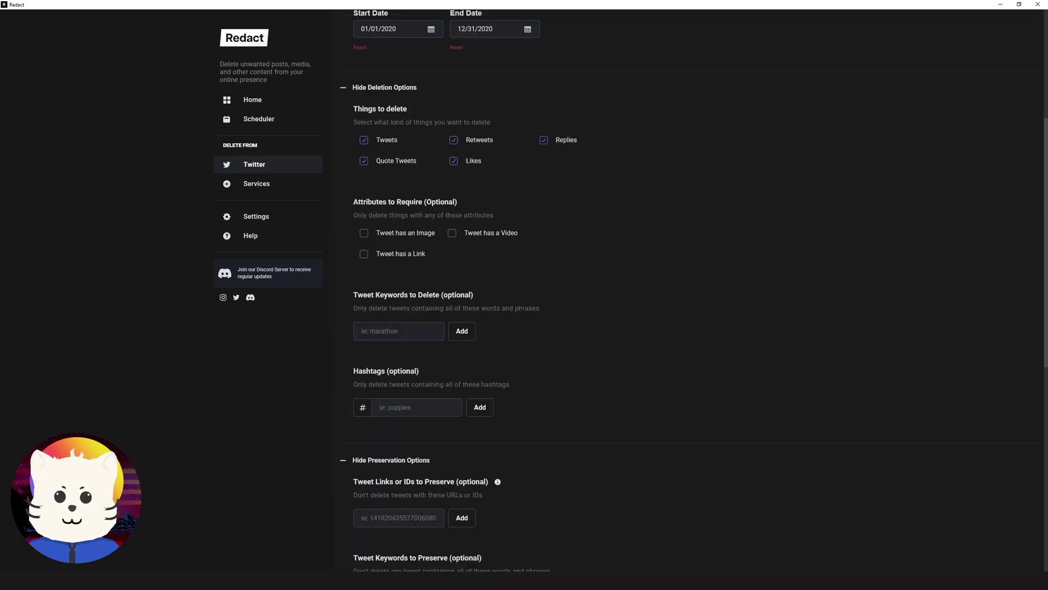
scroll(470, 240, "down", 1)
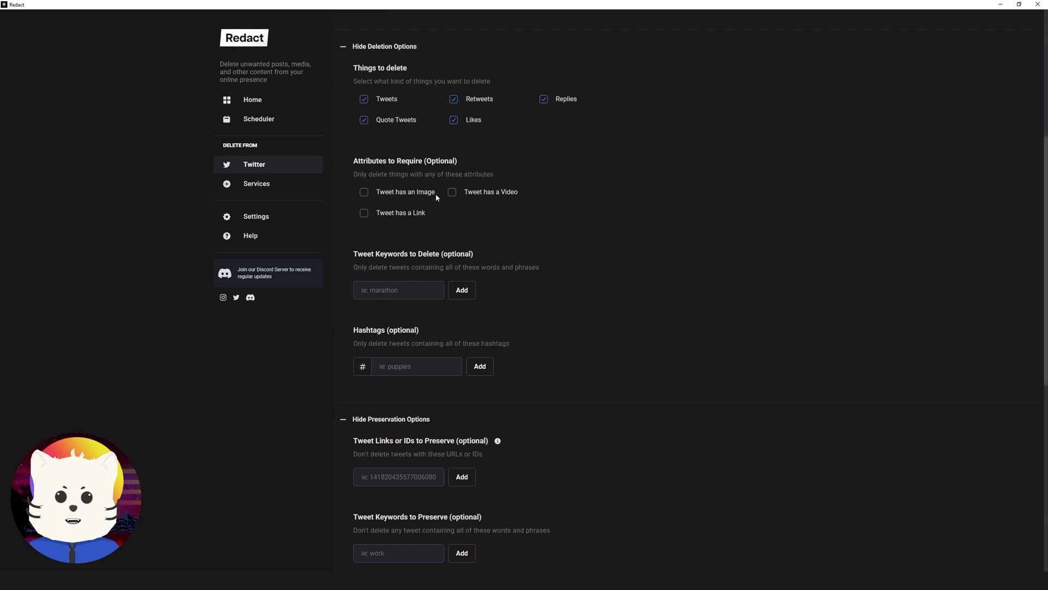
scroll(469, 221, "down", 5)
scroll(458, 210, "up", 3)
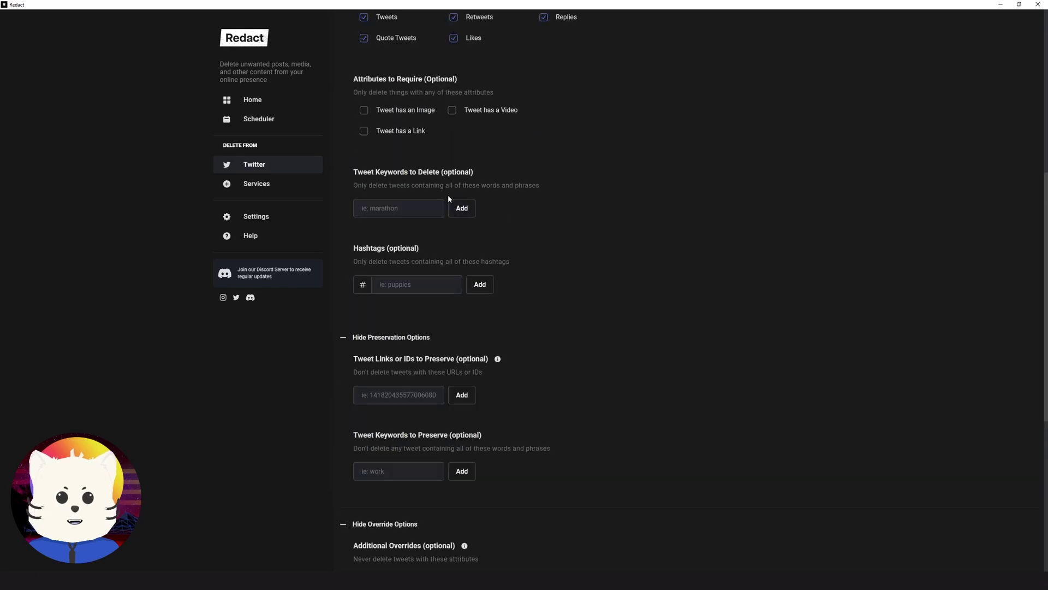
scroll(449, 198, "down", 1)
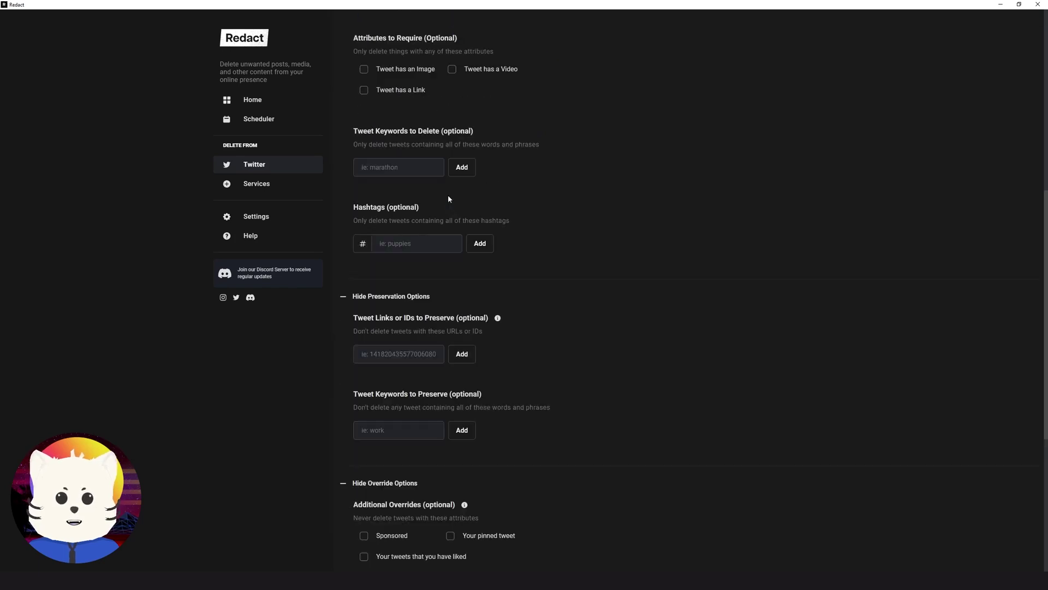
scroll(449, 198, "up", 2)
scroll(449, 198, "down", 5)
scroll(397, 196, "up", 2)
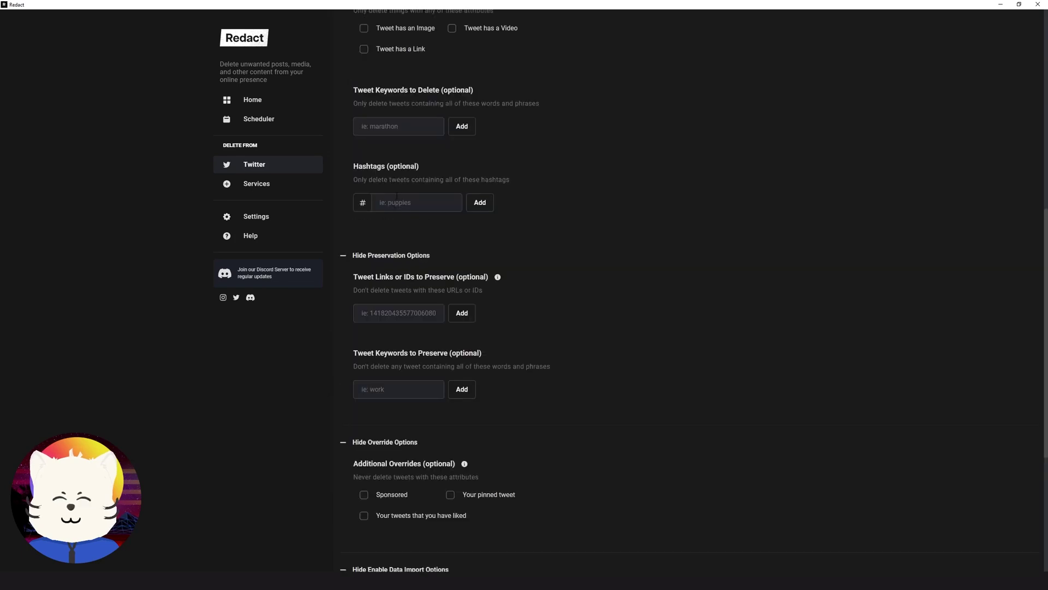
scroll(387, 174, "up", 1)
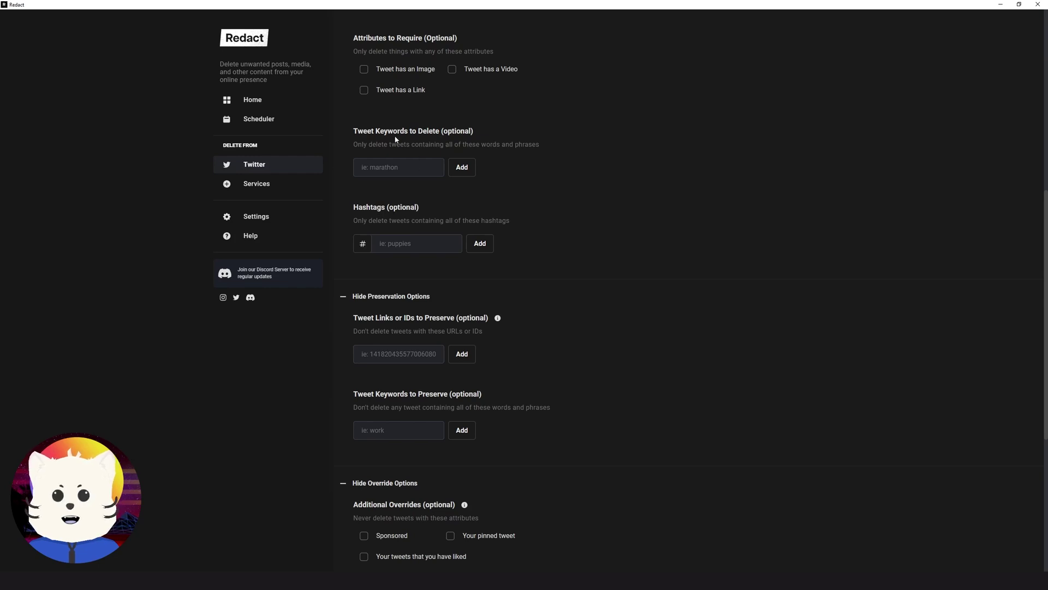
scroll(520, 227, "down", 2)
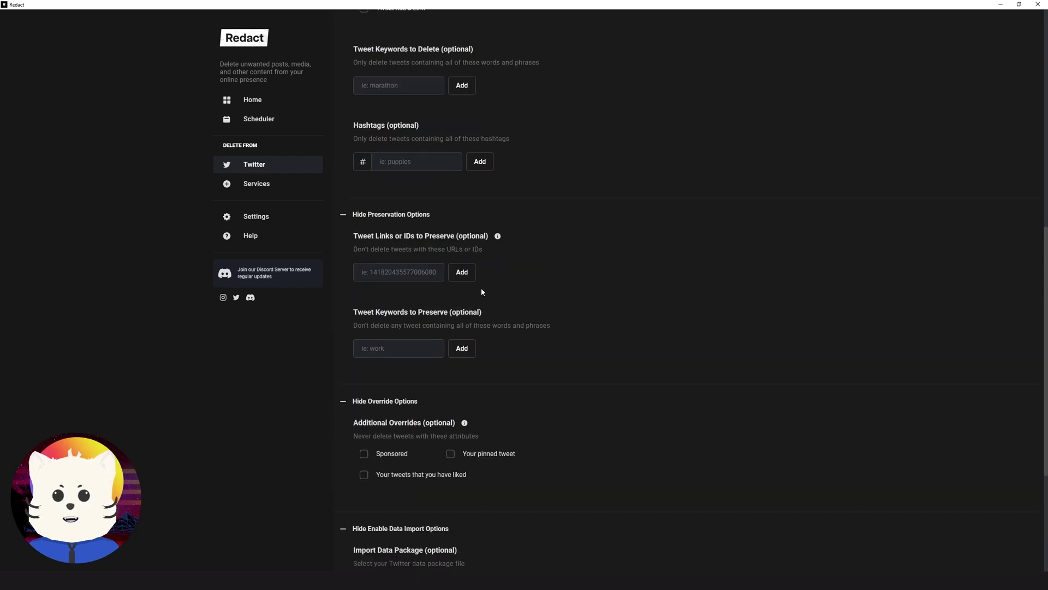
scroll(505, 250, "down", 3)
scroll(506, 250, "up", 1)
scroll(485, 247, "down", 2)
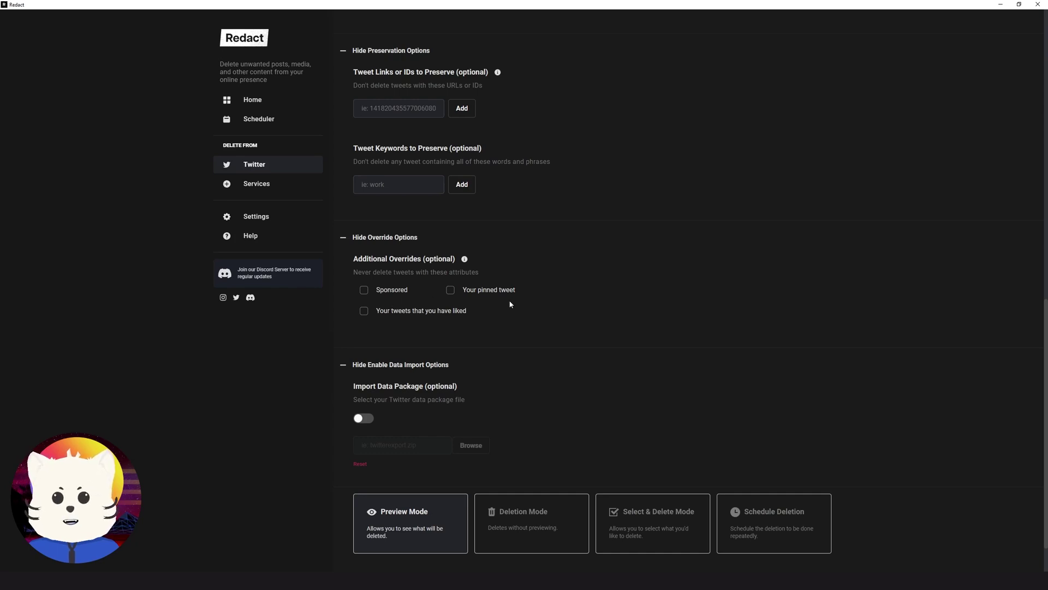
scroll(404, 327, "down", 1)
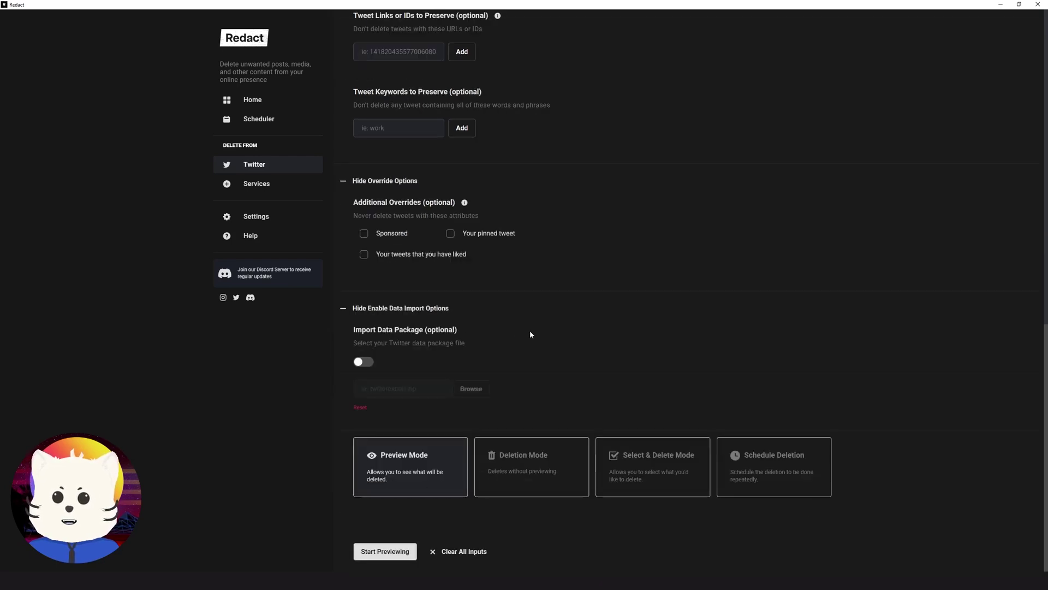
scroll(529, 334, "up", 10)
scroll(529, 334, "up", 3)
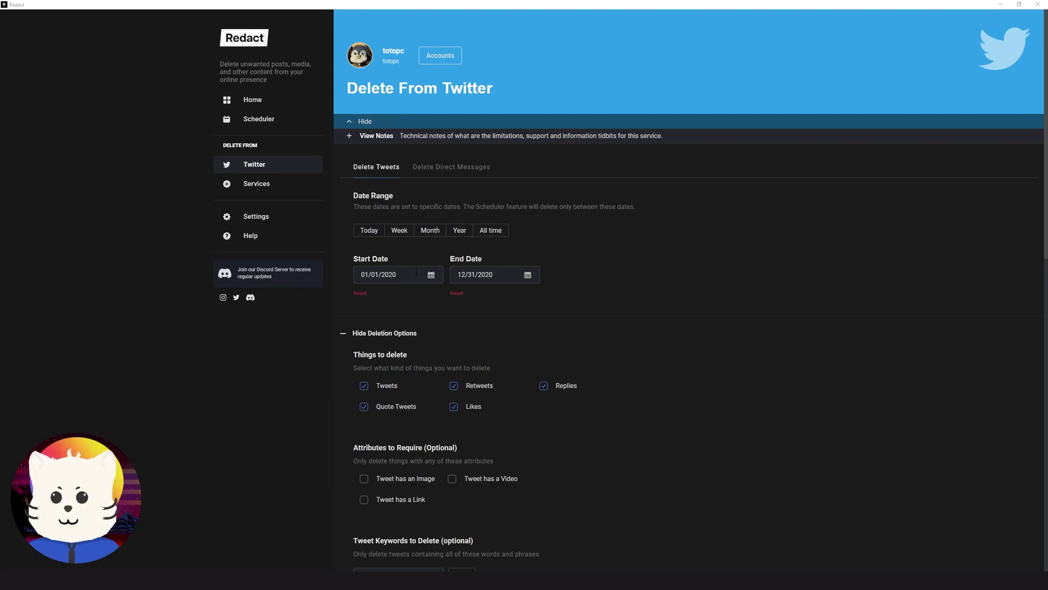
Step: Choose Deletion Mode over Preview Mode so the action button reads Start Deleting
scroll(407, 281, "down", 12)
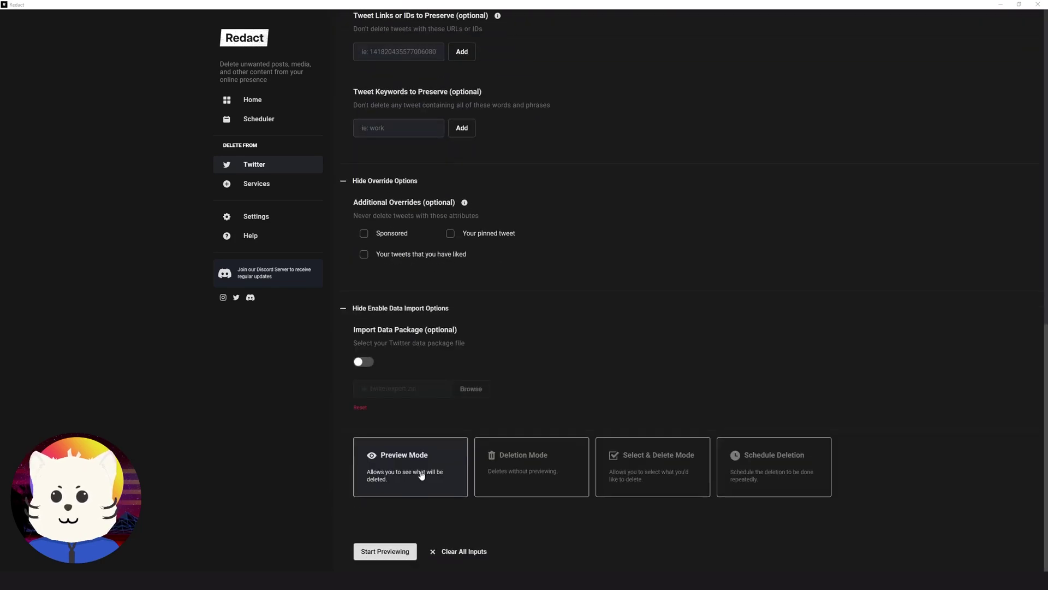
left_click(518, 465)
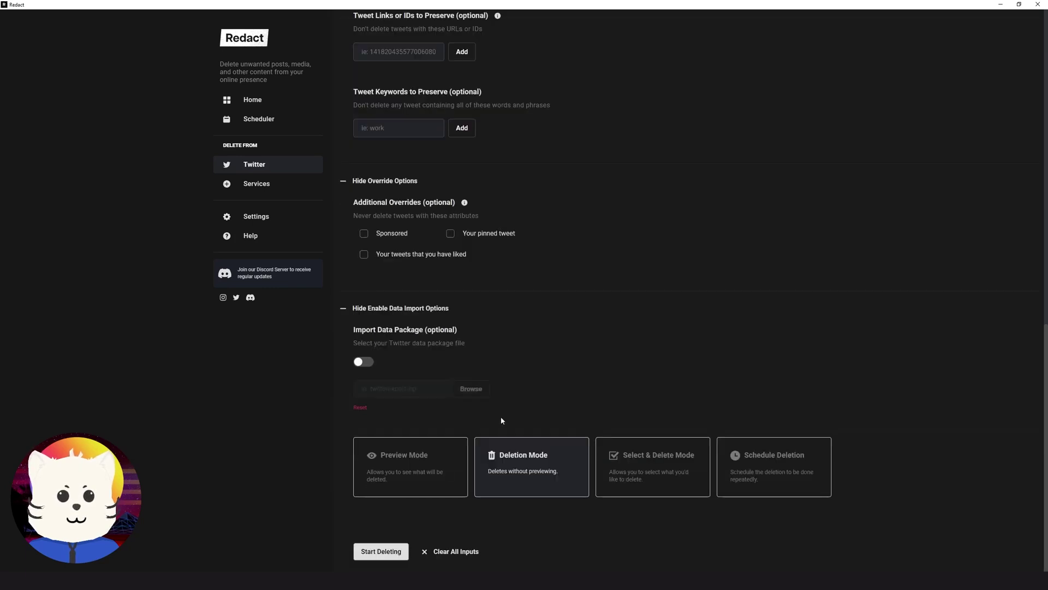
left_click(422, 459)
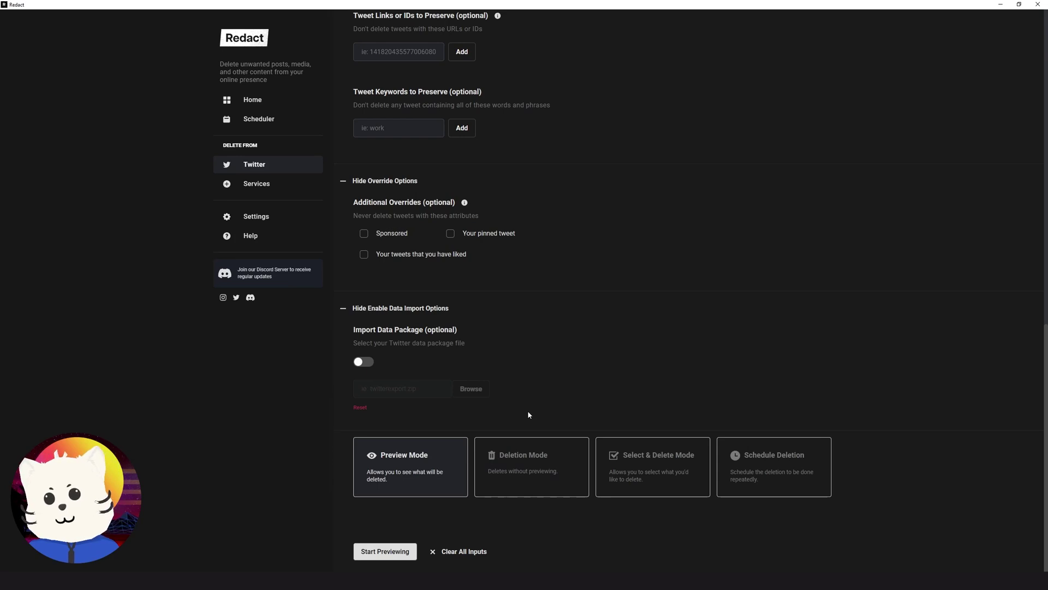
left_click(527, 472)
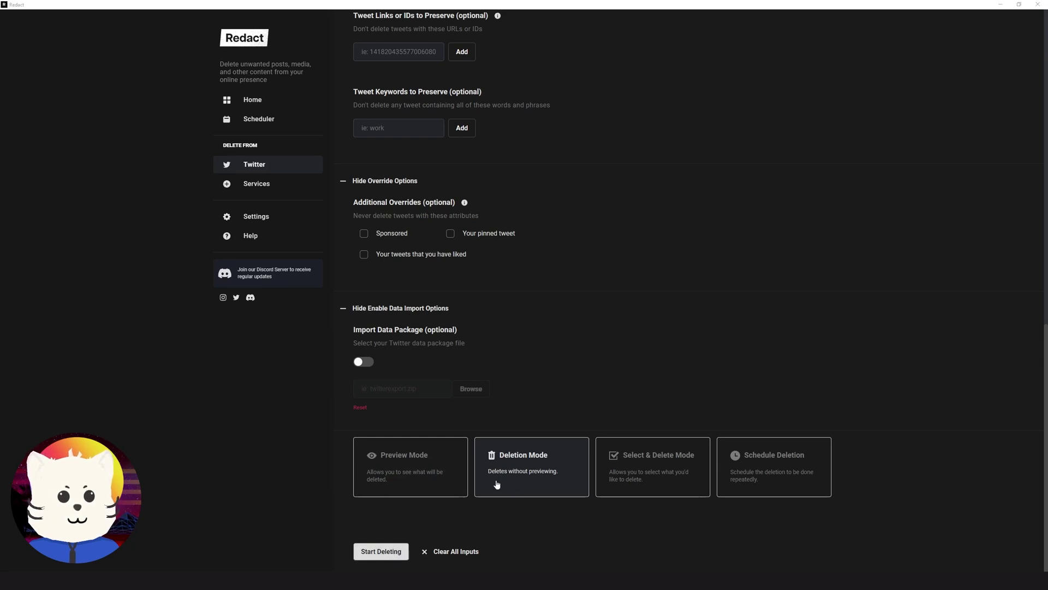
Step: Start deleting the 2020 Twitter items after accepting the terms of service
left_click(374, 553)
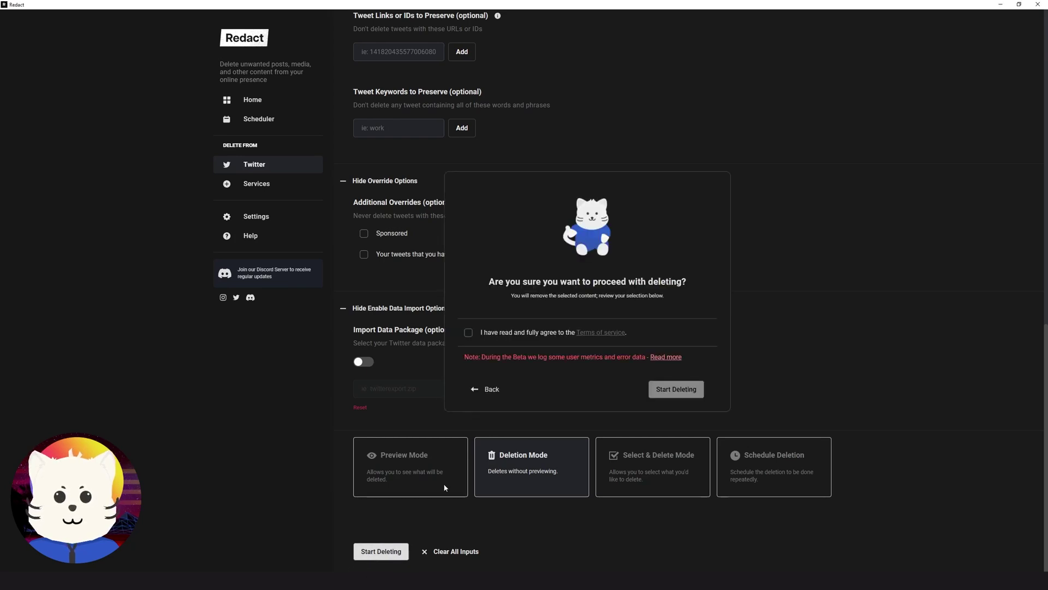
left_click(508, 334)
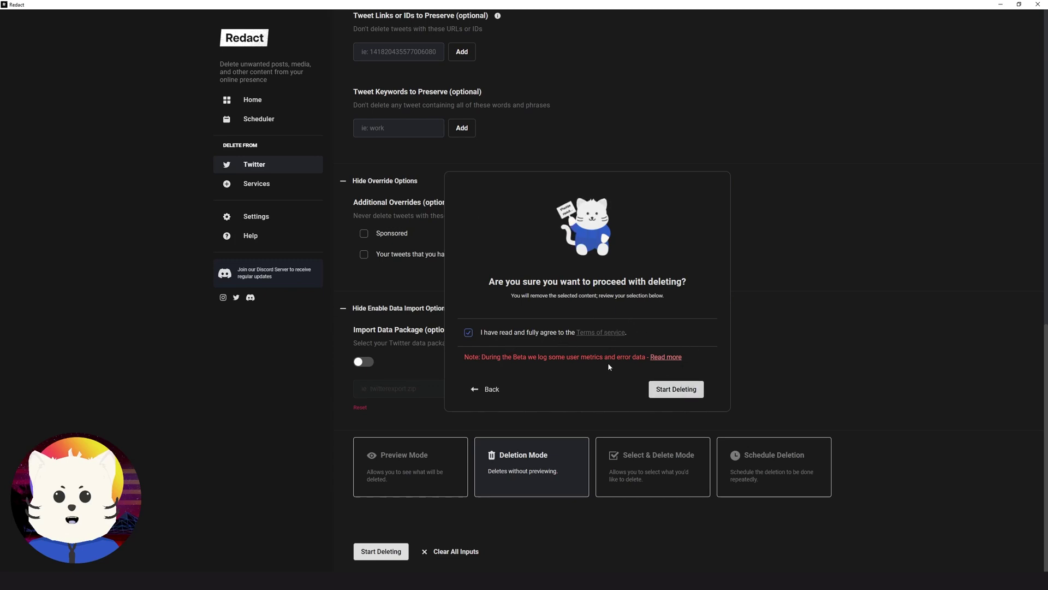
left_click(690, 390)
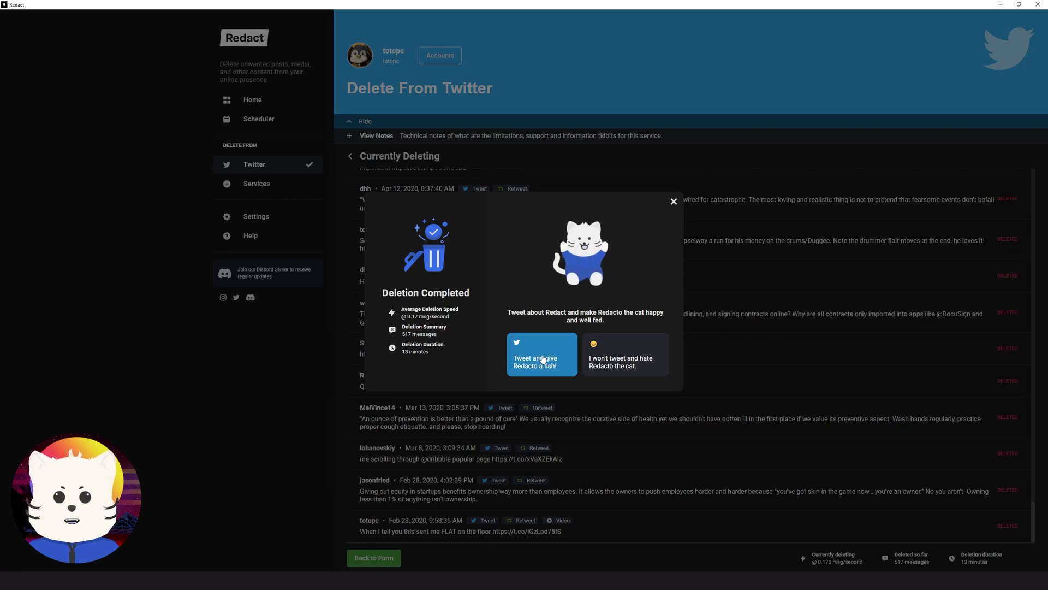
Step: Close the Deletion Completed summary and scroll through the deleted 2020 posts
left_click(543, 359)
scroll(620, 303, "up", 5)
scroll(619, 300, "down", 10)
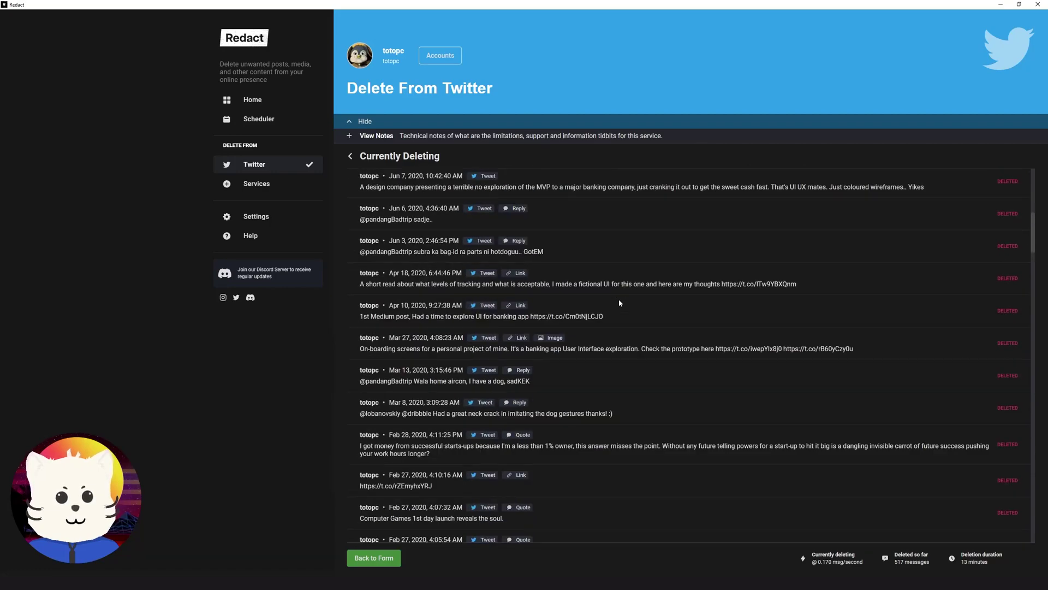
scroll(618, 299, "up", 5)
scroll(618, 299, "down", 20)
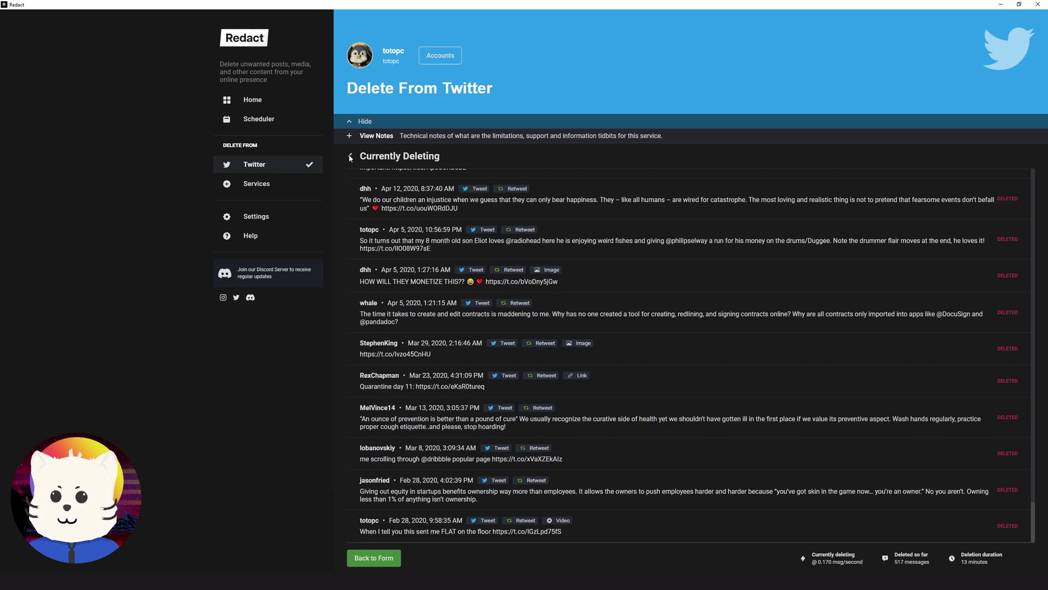
Step: Go back to the Delete From Twitter form and scroll through its options
left_click(350, 157)
scroll(610, 252, "down", 1)
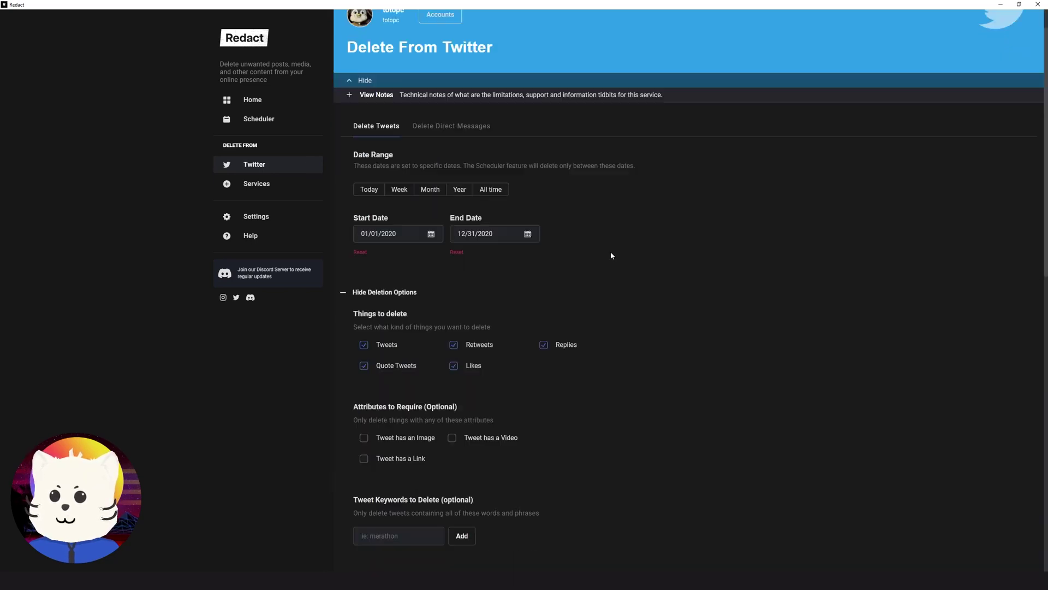
scroll(611, 251, "up", 1)
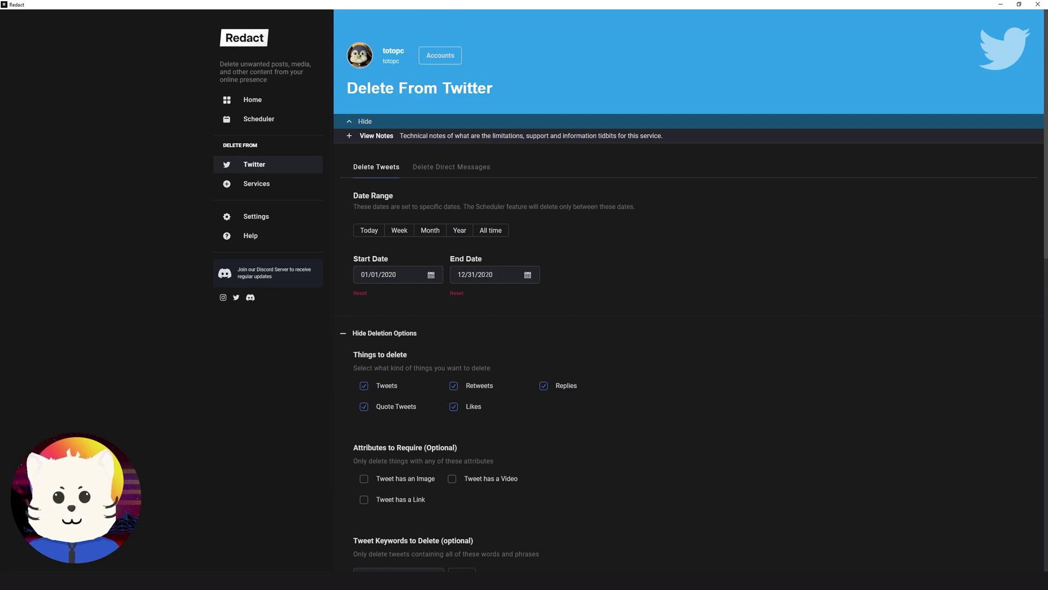
scroll(411, 226, "down", 3)
scroll(455, 362, "down", 14)
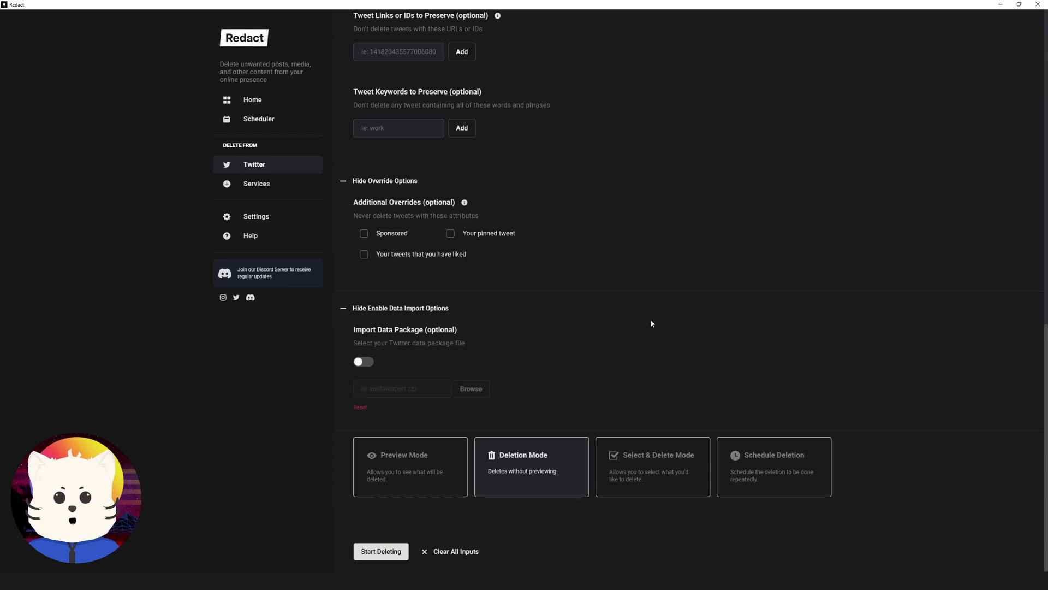
scroll(650, 319, "up", 9)
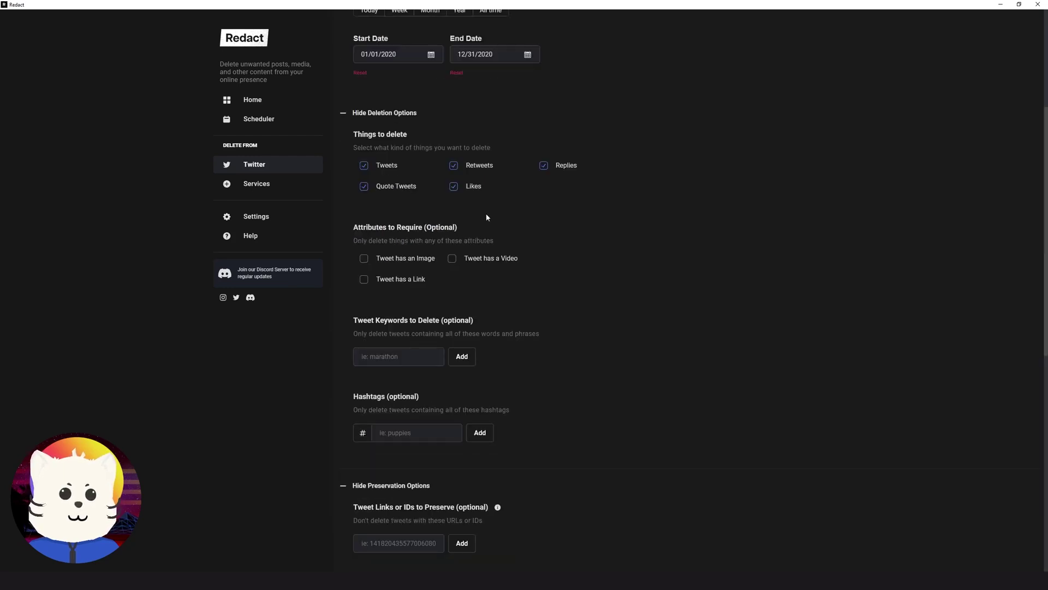
Step: Open Redact's Settings page from the left sidebar
left_click(283, 217)
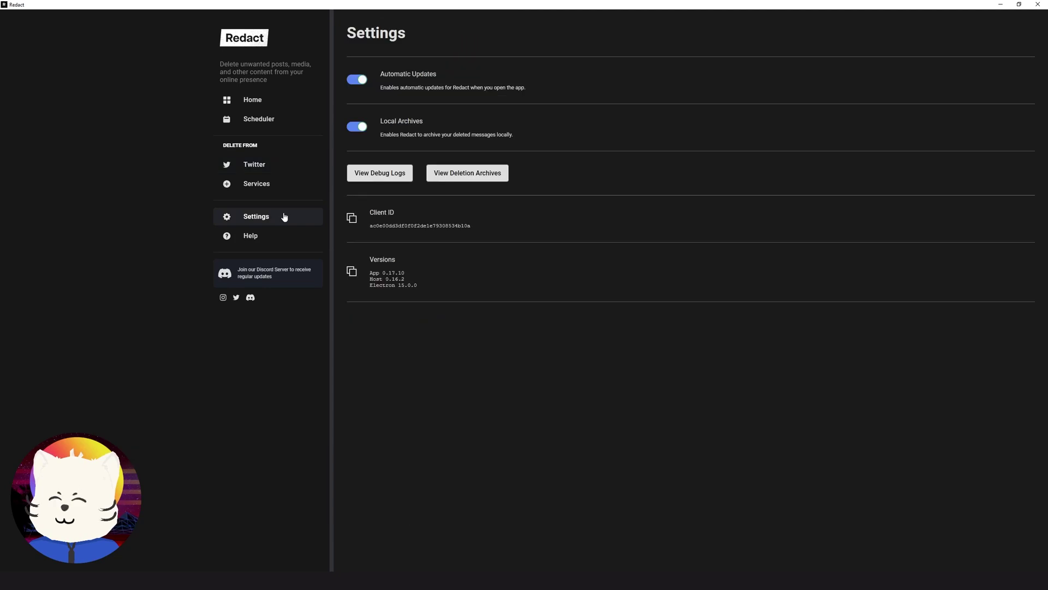
left_click(481, 176)
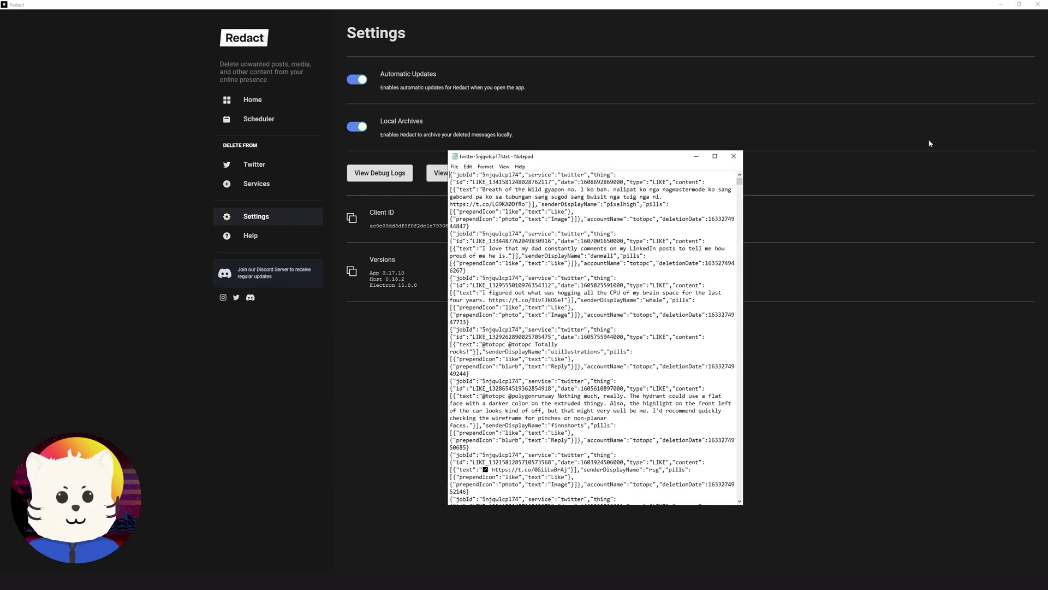
left_click_drag(513, 192, 471, 226)
left_click(584, 234)
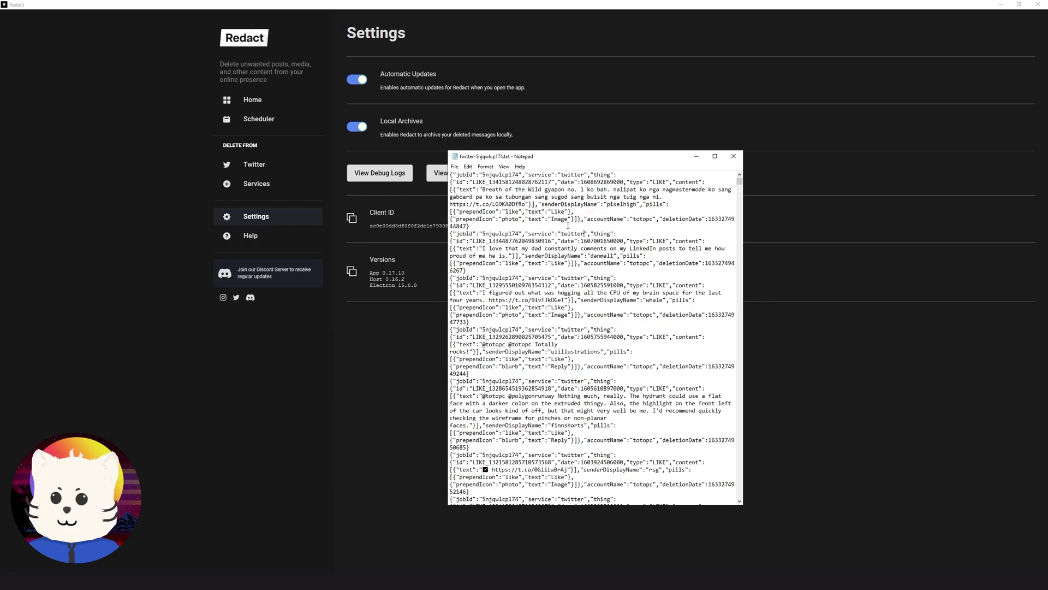
scroll(545, 211, "down", 15)
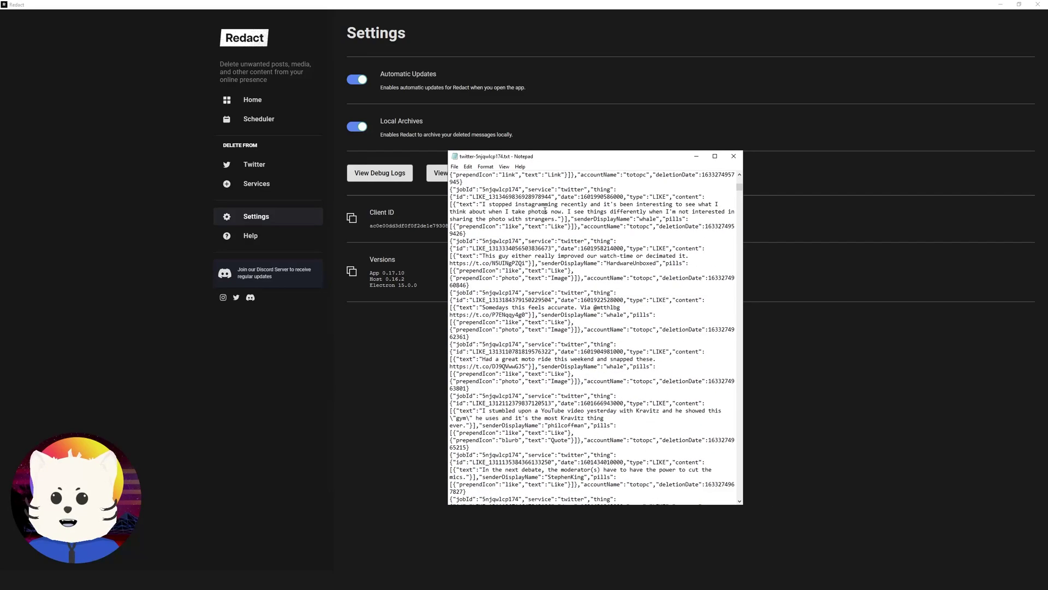
scroll(545, 211, "down", 10)
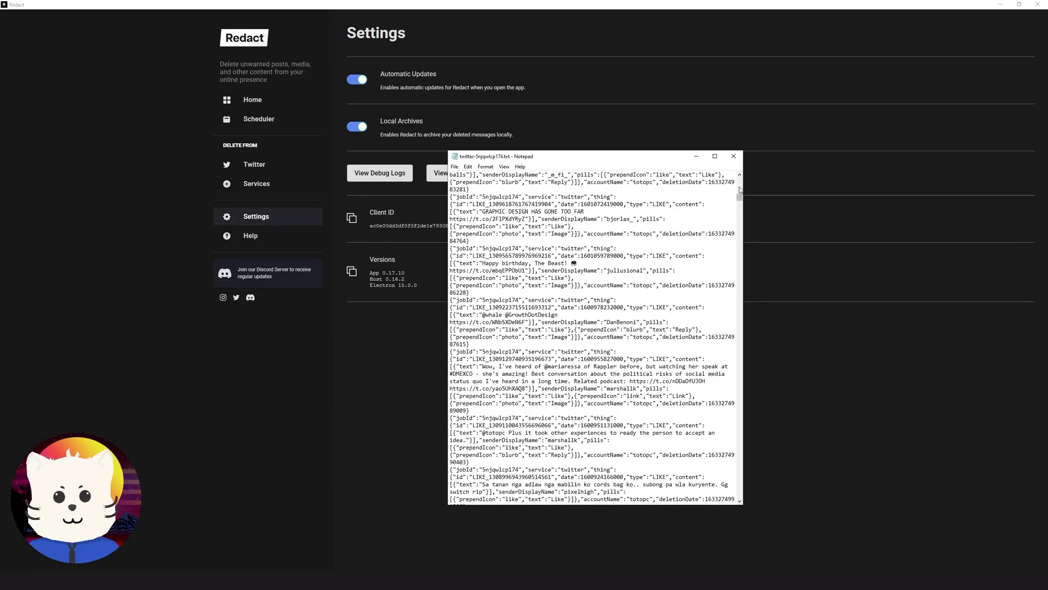
scroll(730, 197, "down", 12)
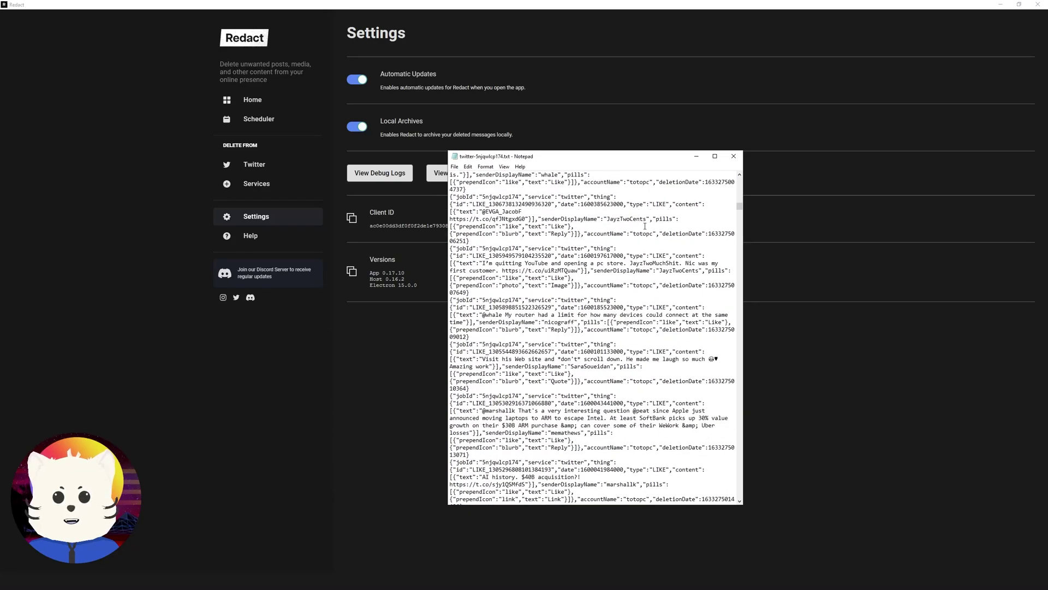
scroll(644, 225, "down", 10)
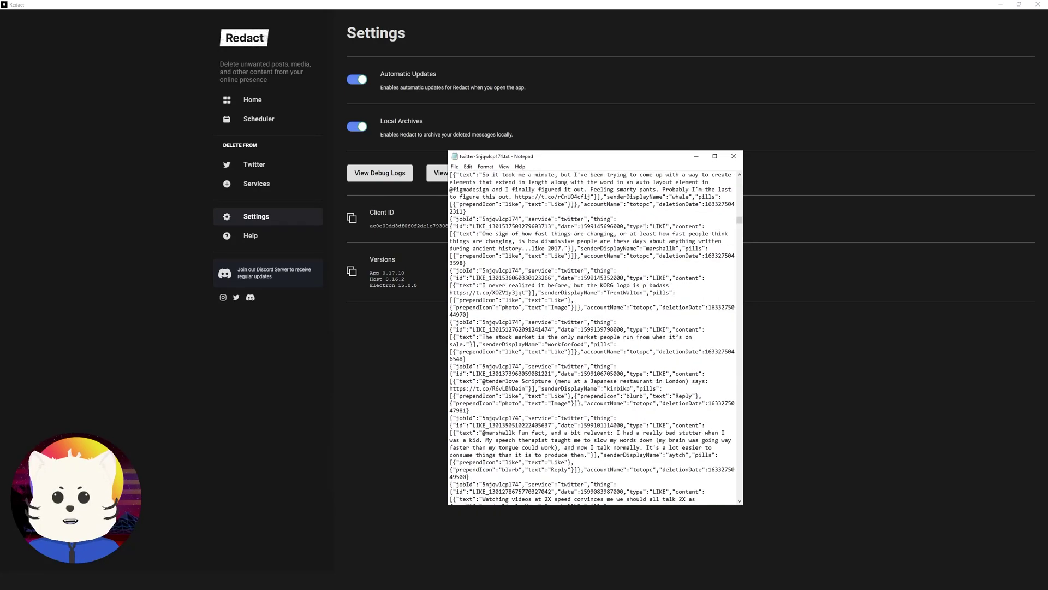
left_click(733, 156)
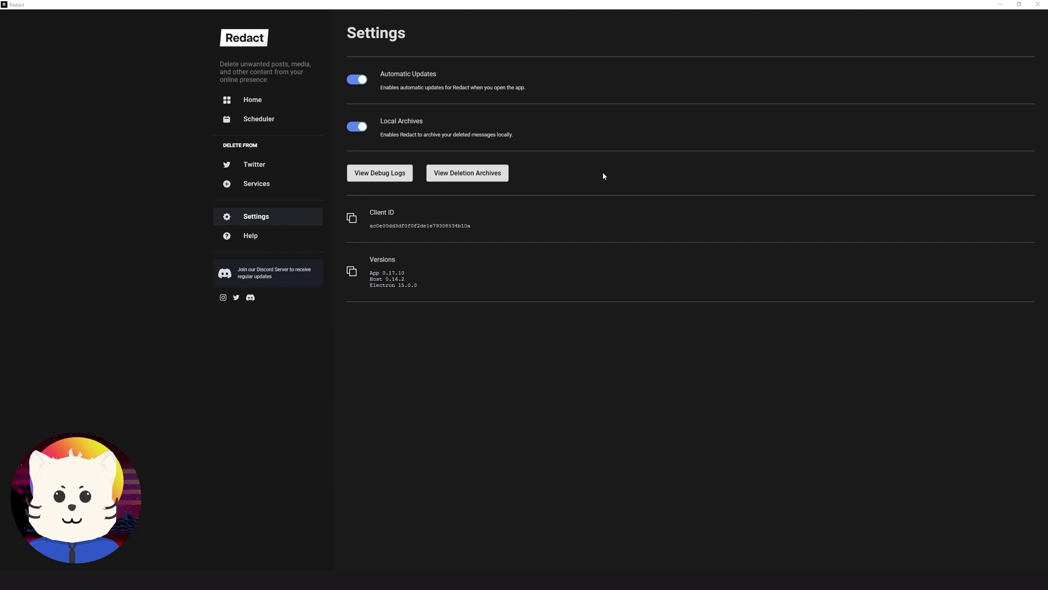